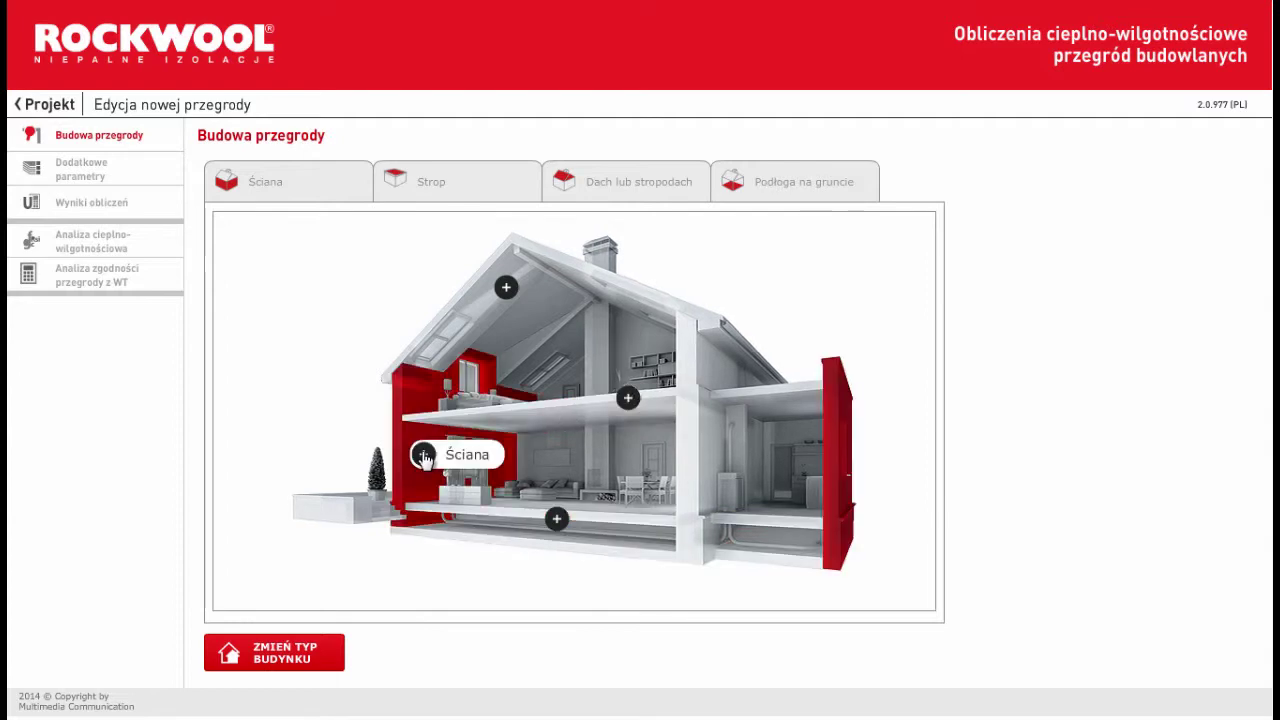
Browse the Ściana catalogue down to the [WT2017] pustak MAX 28,8cm + Frontrock Max E 14cm wall.
{"action": "left_click", "coordinate": [425, 456]}
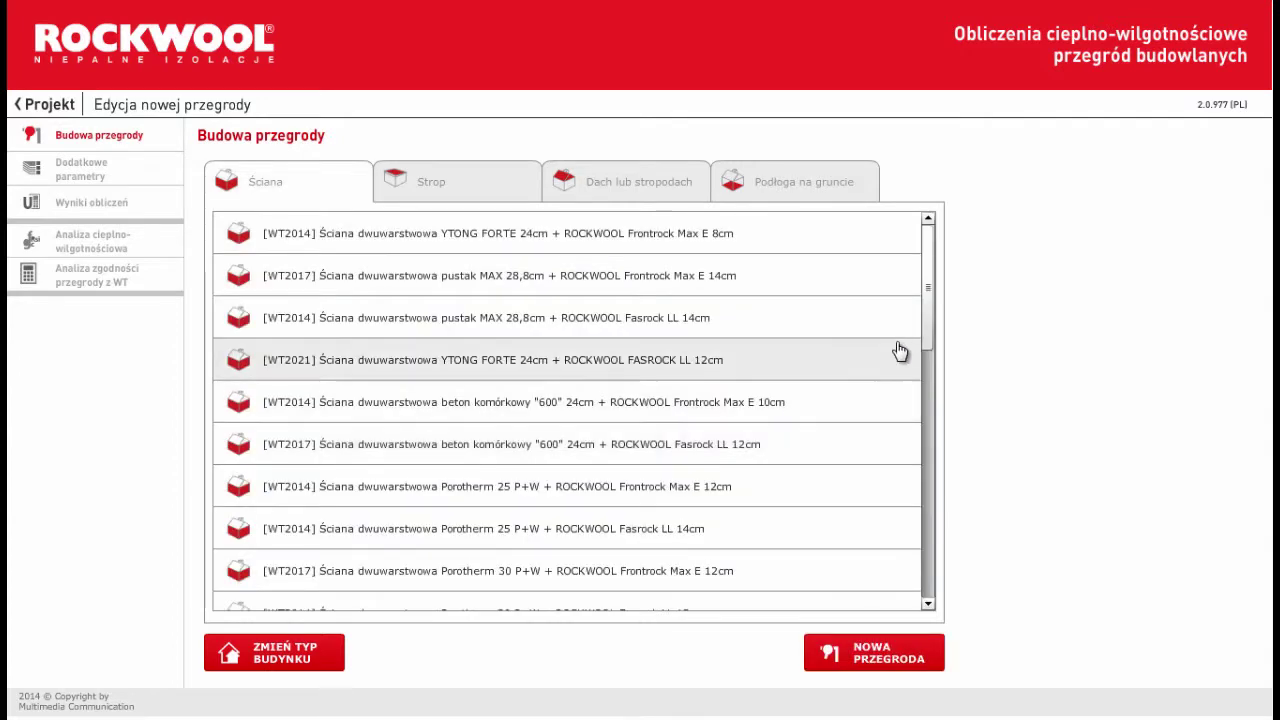
{"action": "left_click_drag", "start_coordinate": [923, 326], "coordinate": [934, 286]}
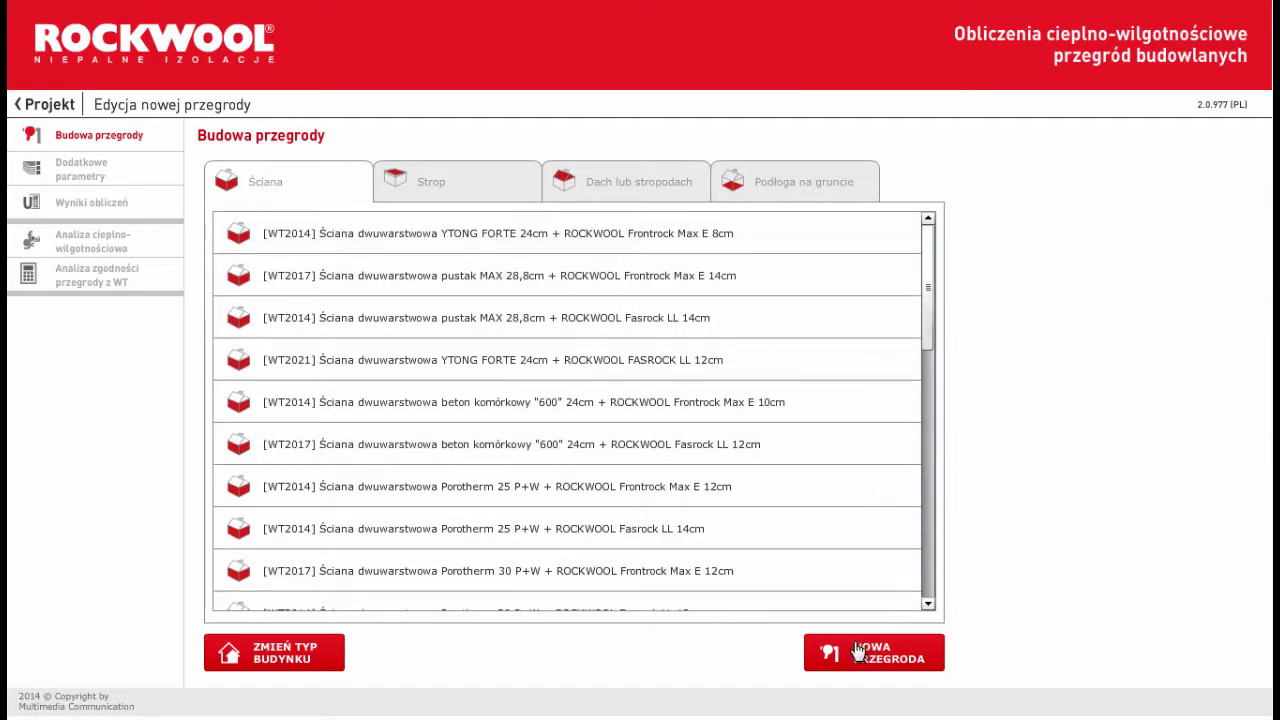
{"action": "scroll", "coordinate": [667, 248], "scroll_direction": "down", "scroll_amount": 1}
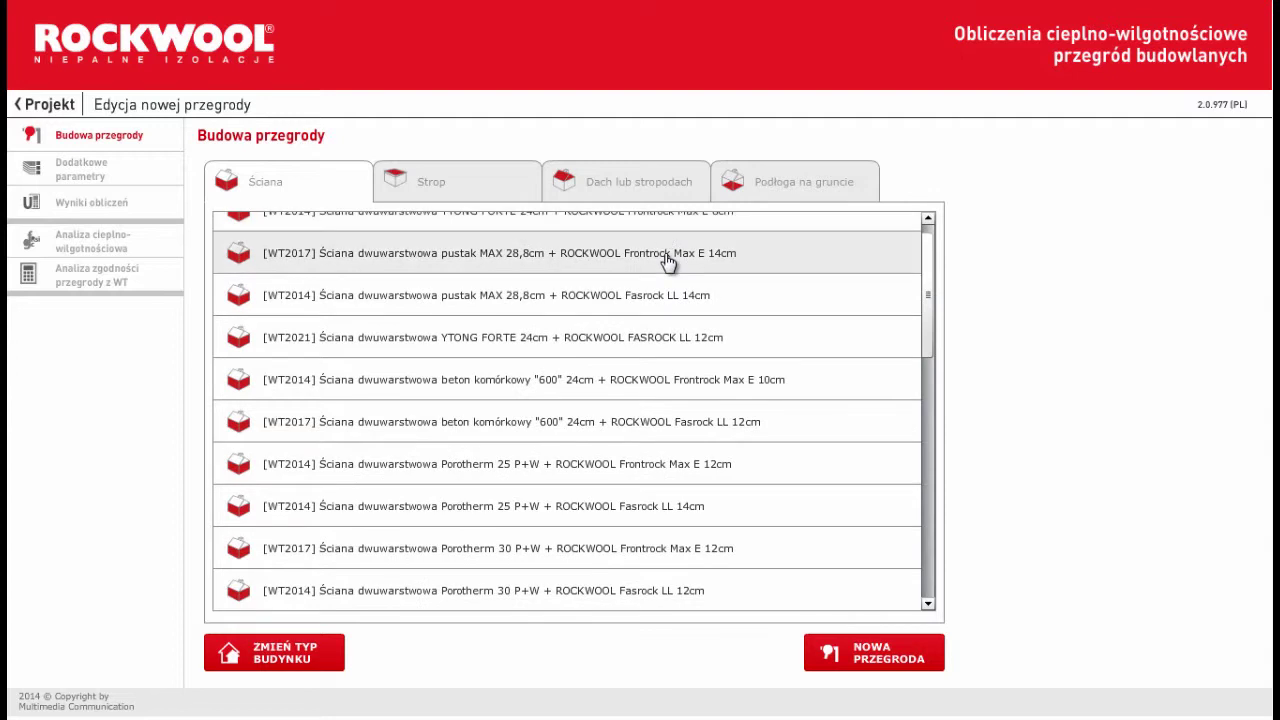
Load the WT2017 pustak MAX + Frontrock 14cm wall and display its layer structure.
{"action": "left_click", "coordinate": [667, 258]}
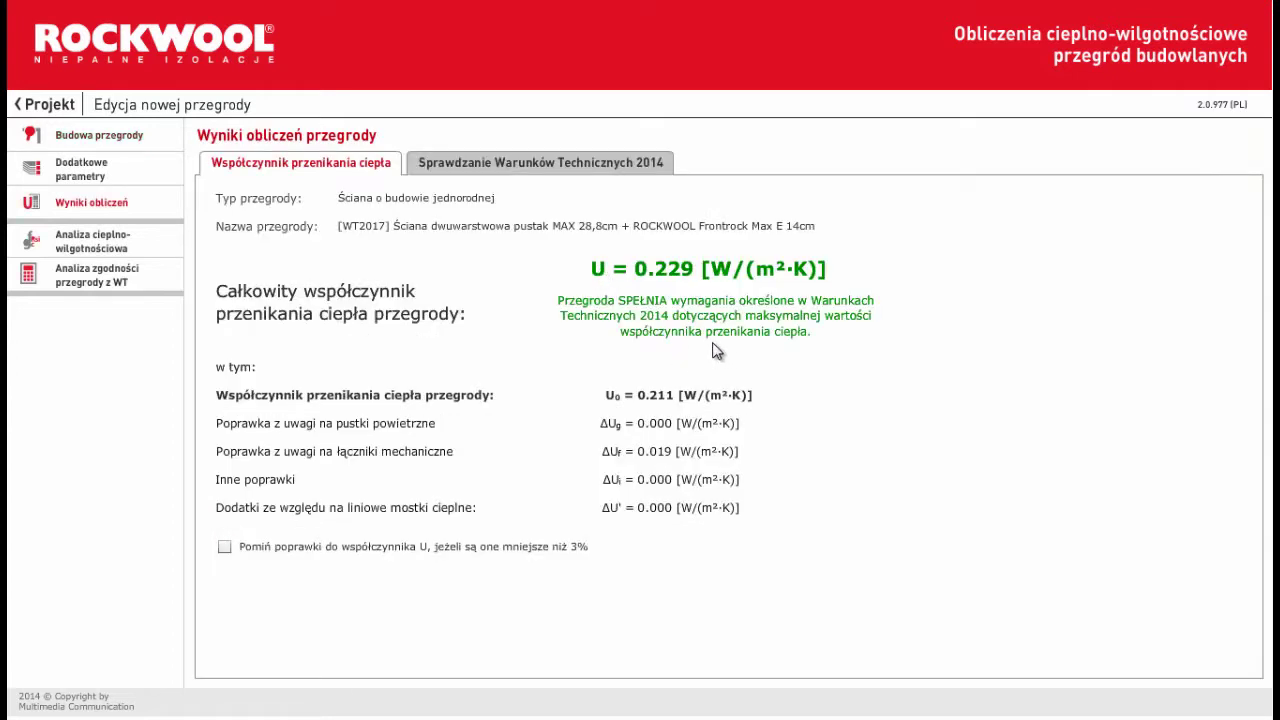
{"action": "left_click", "coordinate": [134, 145]}
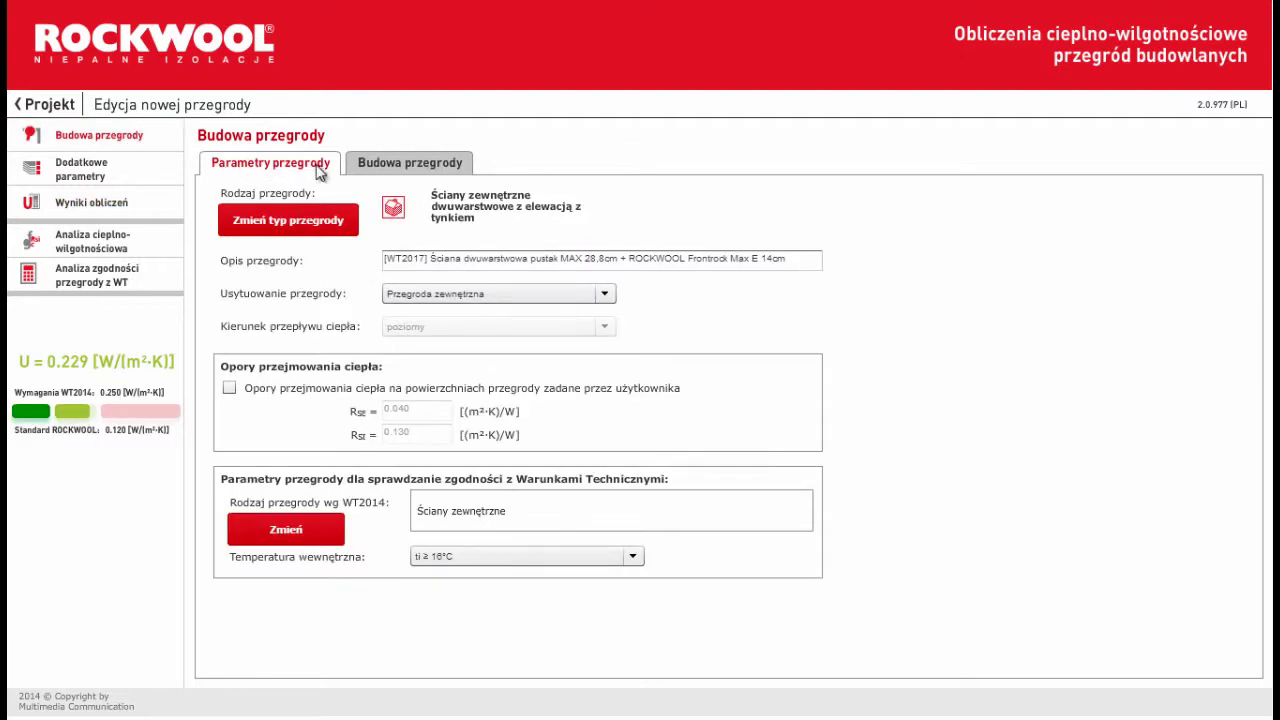
{"action": "left_click", "coordinate": [396, 165]}
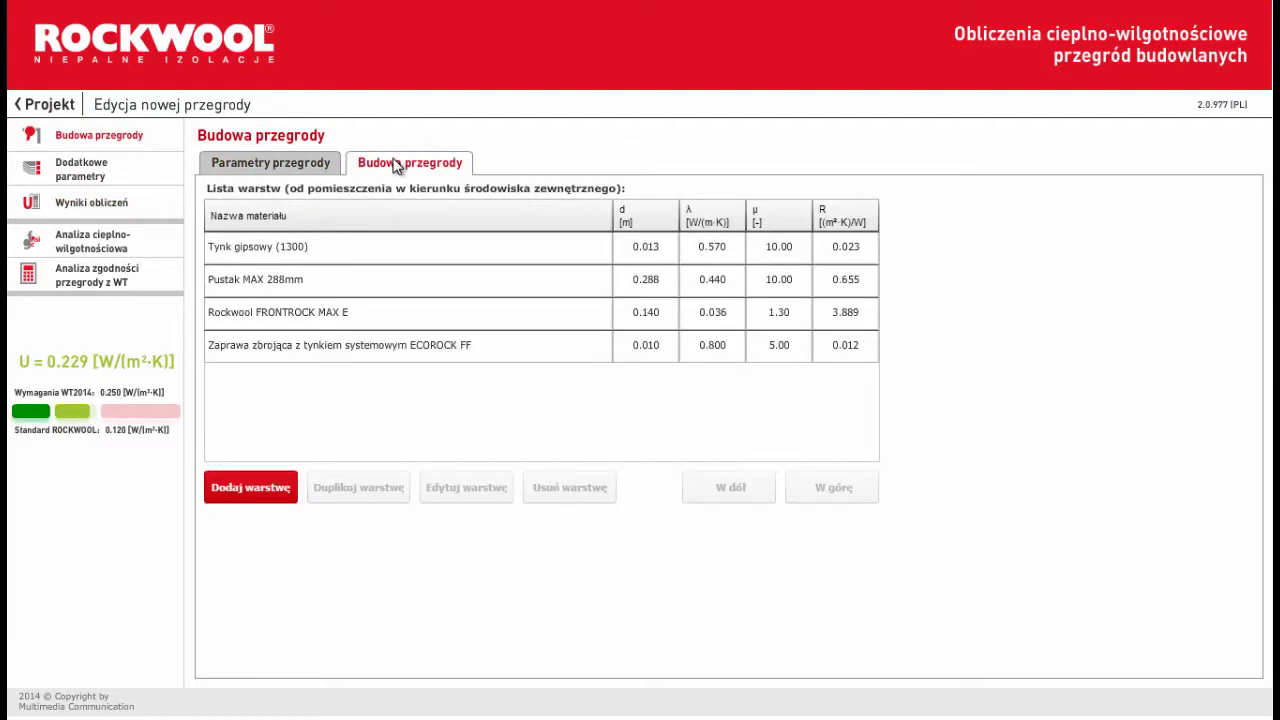
Review the Pustak MAX 288mm layer and confirm it unchanged at 28.80 cm.
{"action": "left_click", "coordinate": [400, 251]}
{"action": "double_click", "coordinate": [404, 290]}
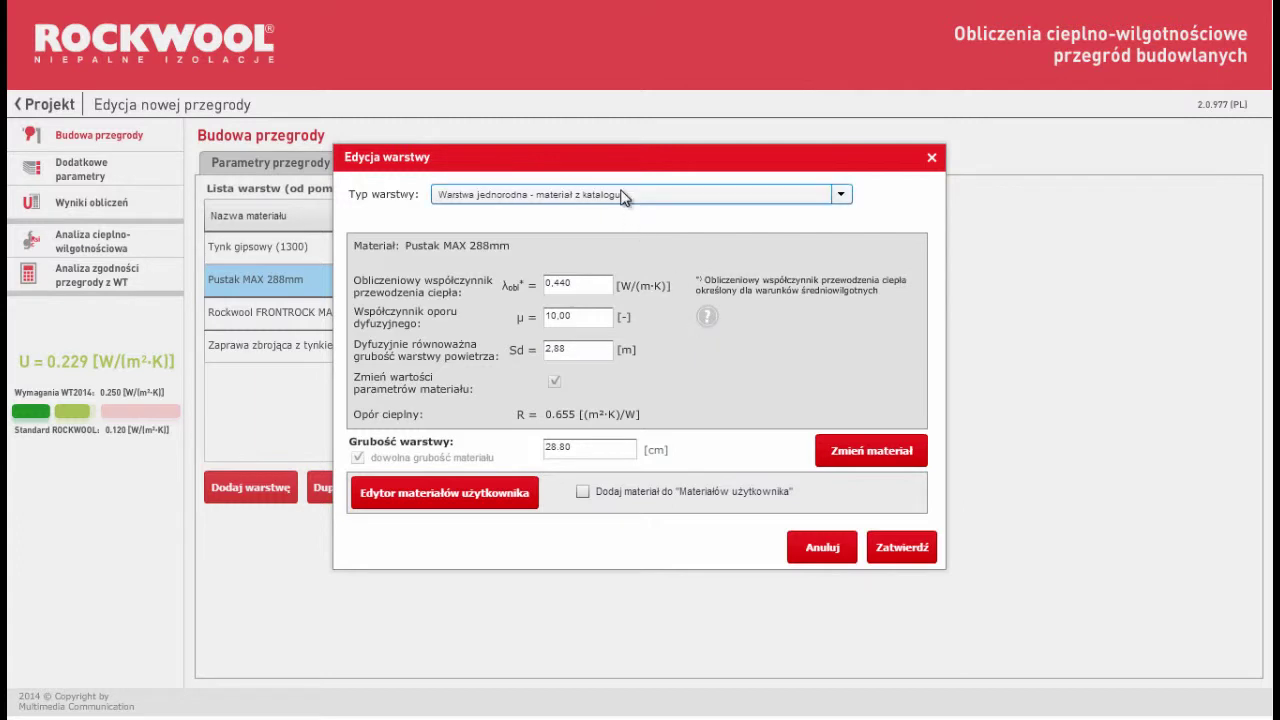
{"action": "left_click", "coordinate": [909, 552]}
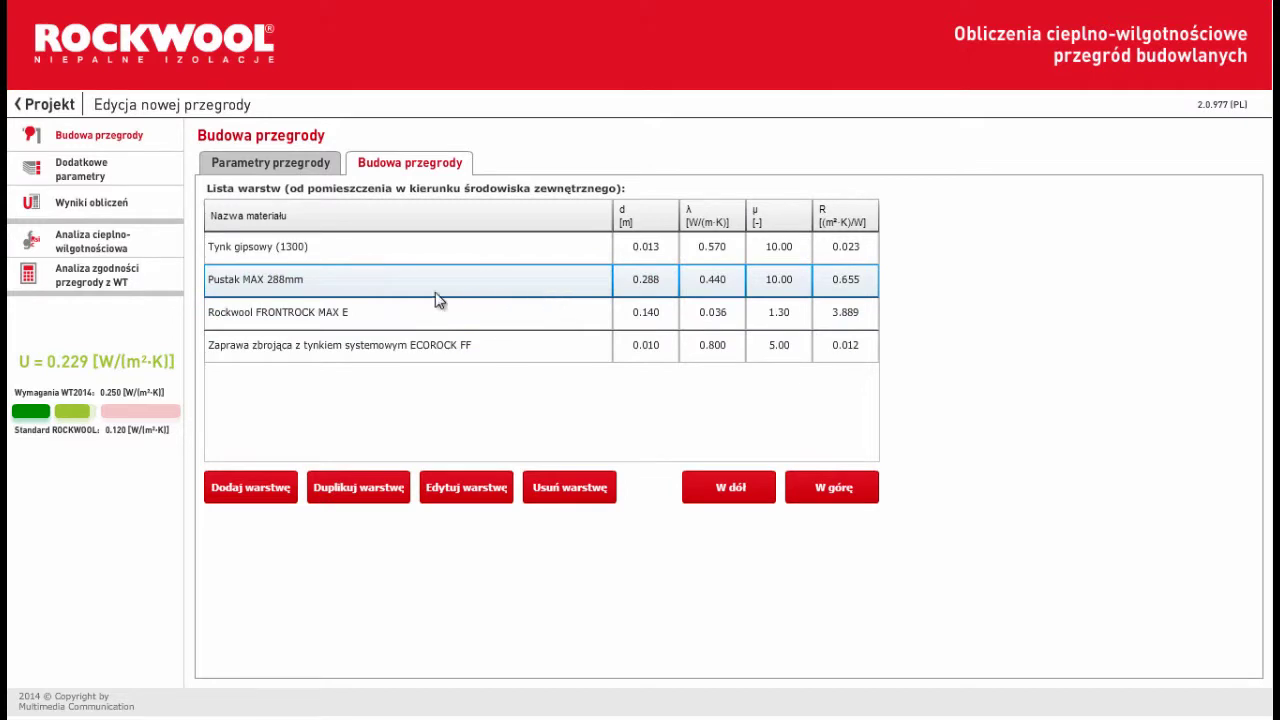
Review fastener corrections, keeping Rockwool FRONTROCK MAX E as insulation, and view other corrections.
{"action": "left_click", "coordinate": [93, 176]}
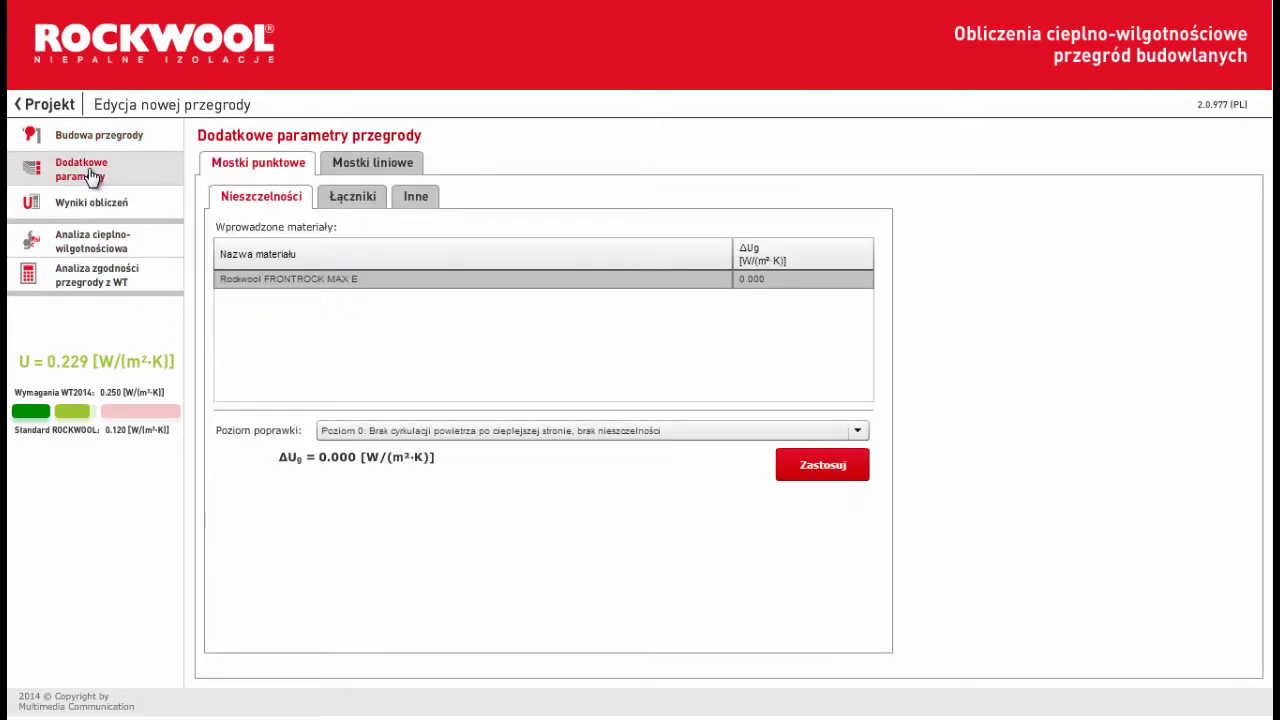
{"action": "left_click", "coordinate": [352, 200]}
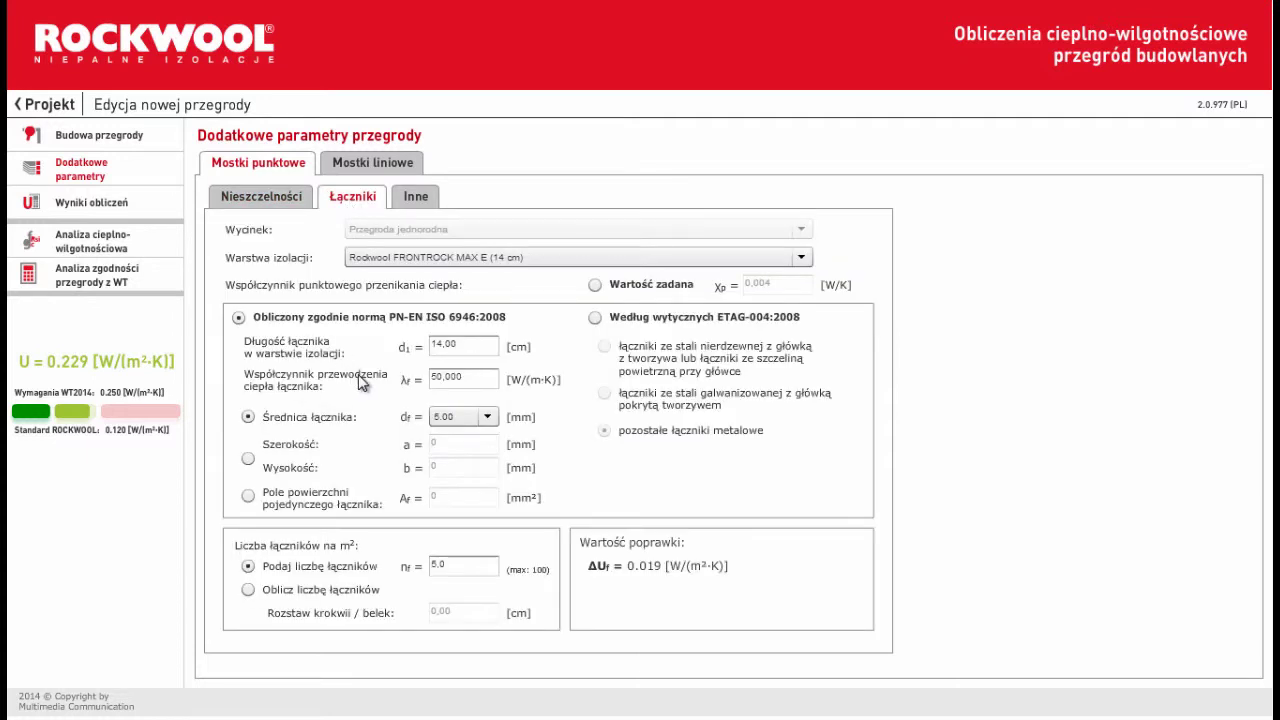
{"action": "left_click", "coordinate": [504, 256]}
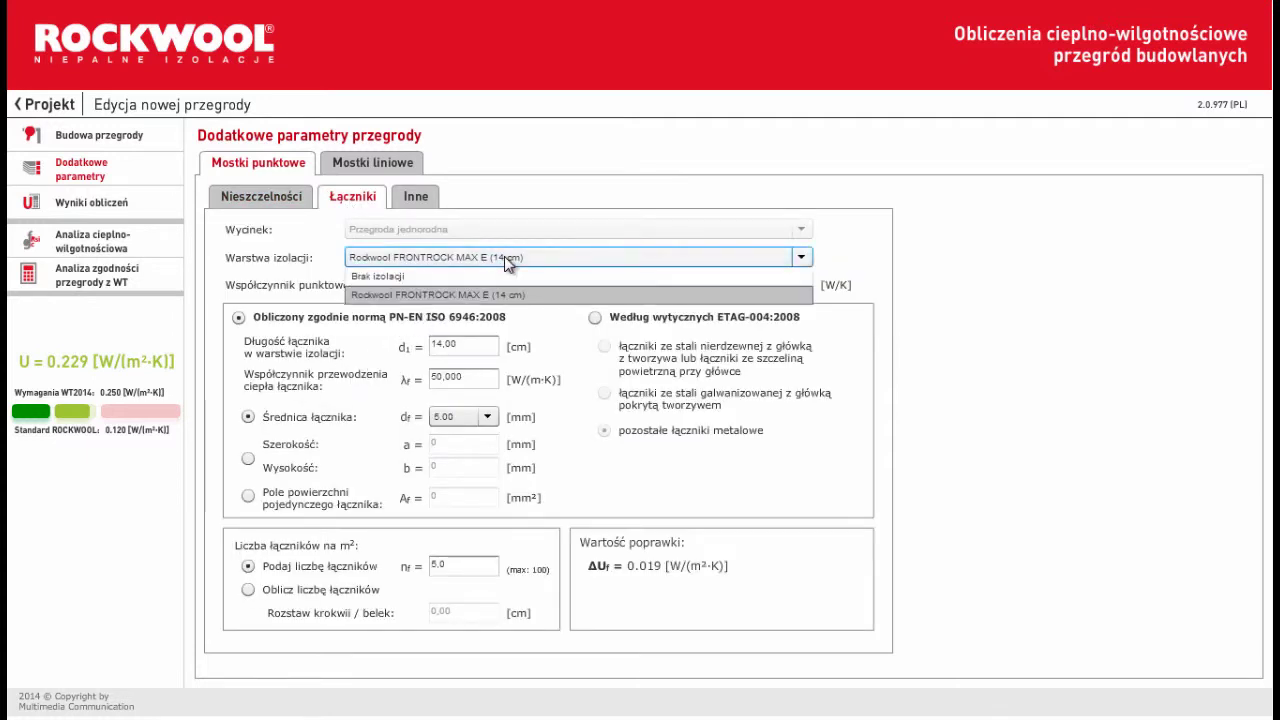
{"action": "left_click", "coordinate": [504, 256]}
{"action": "left_click", "coordinate": [414, 198]}
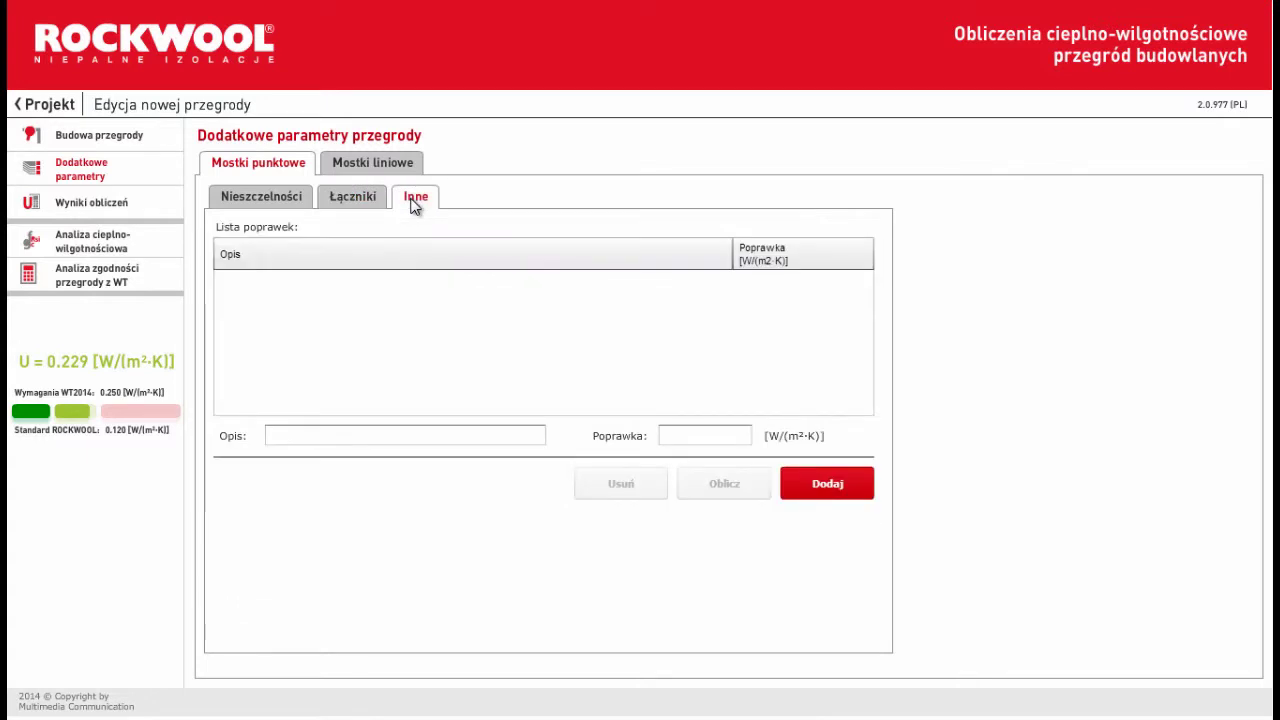
Try adding a PN-EN ISO 14683 linear bridge, cancel, and set 'Dodatek nie uwzględniony'.
{"action": "left_click", "coordinate": [384, 167]}
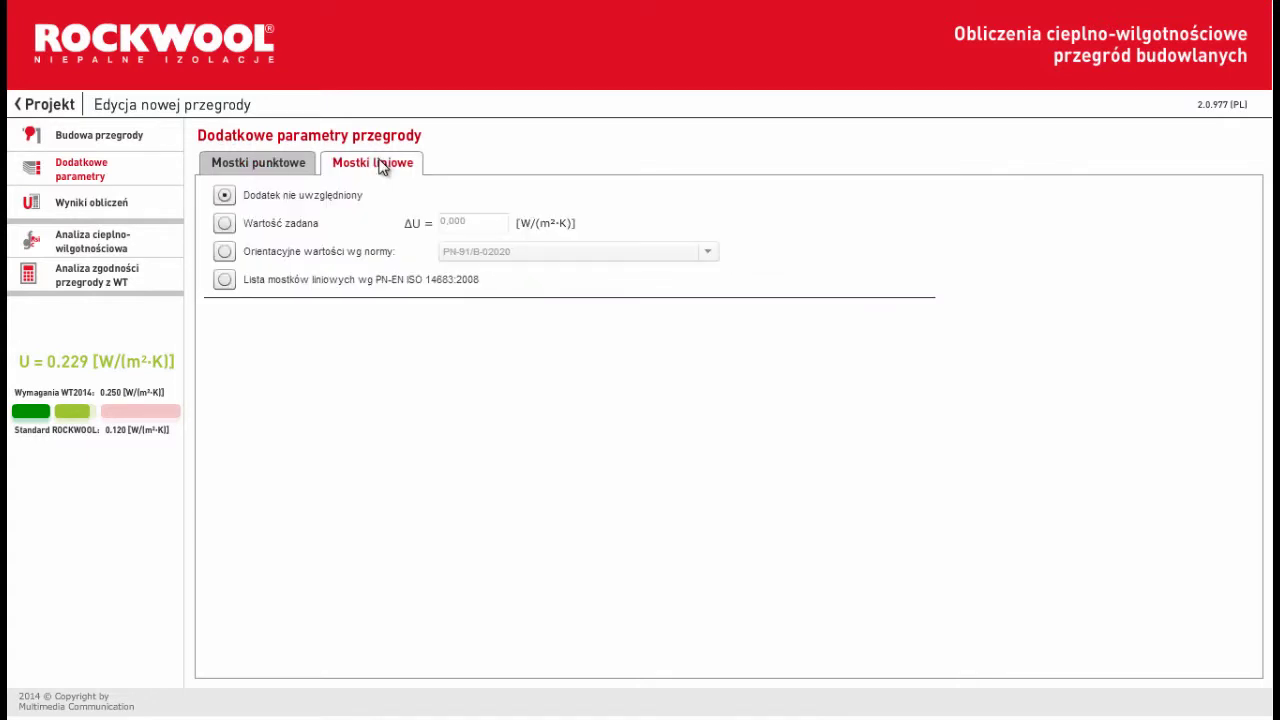
{"action": "left_click", "coordinate": [225, 281]}
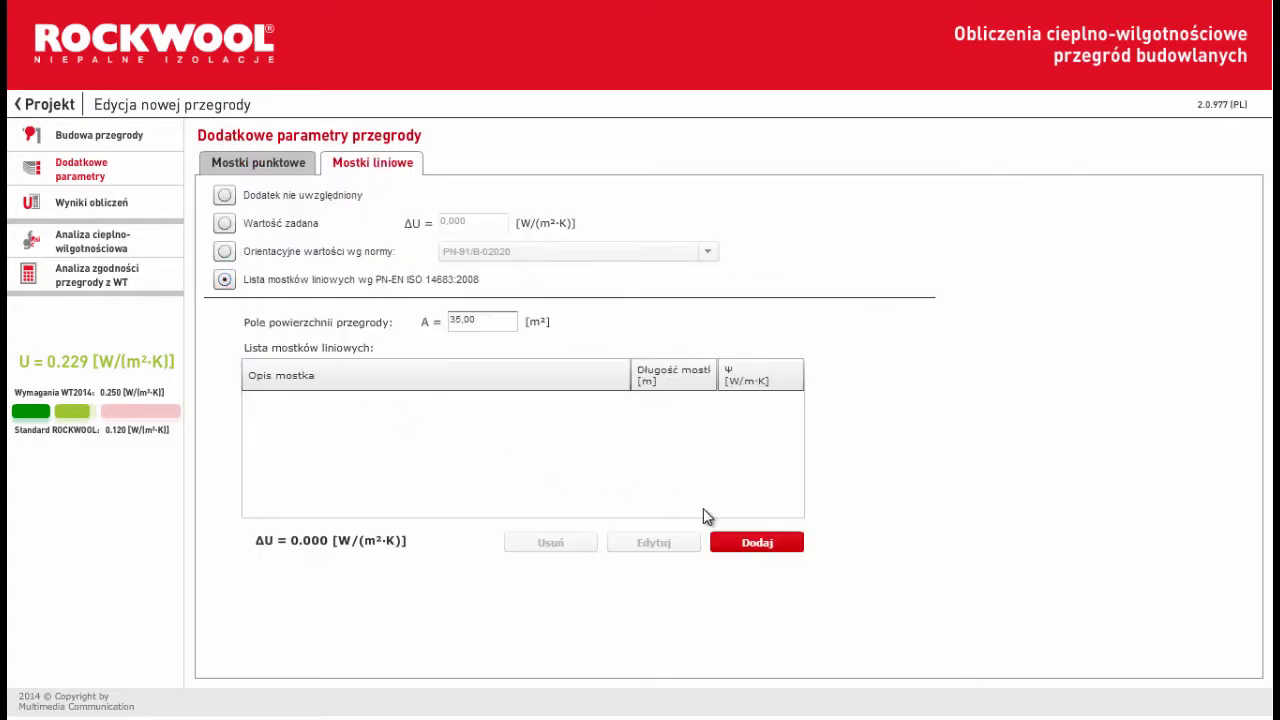
{"action": "left_click", "coordinate": [759, 543]}
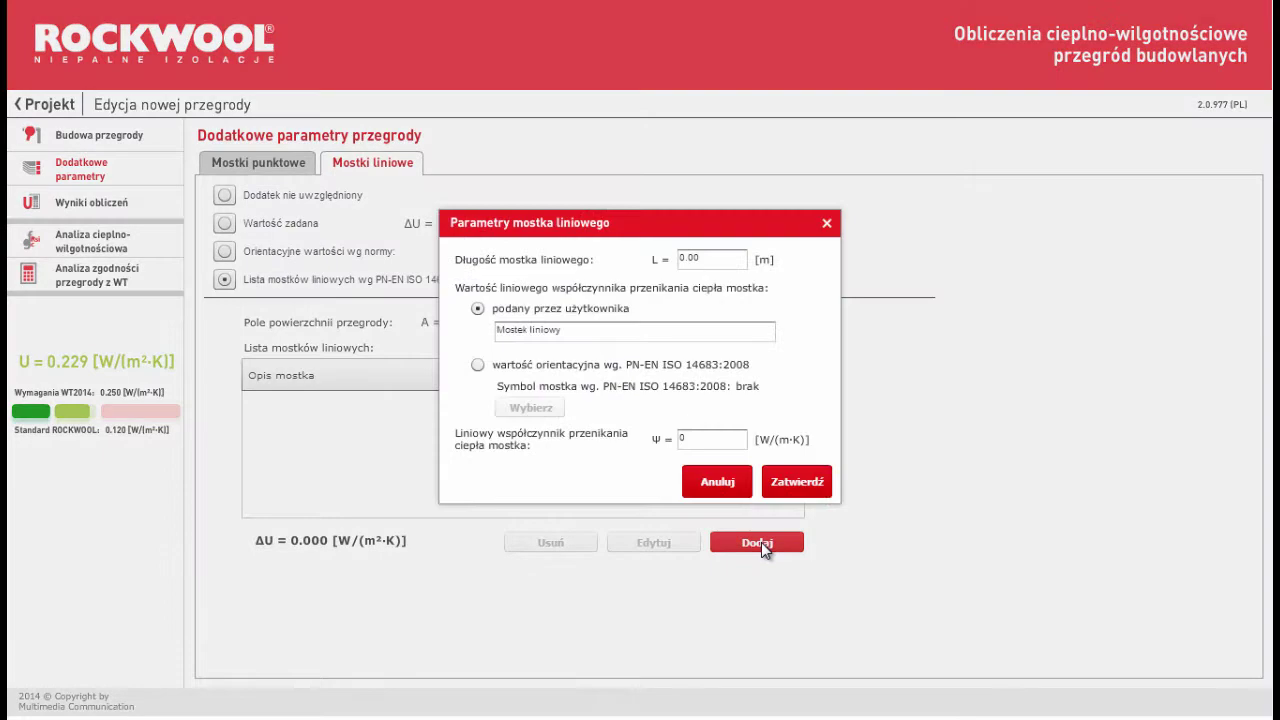
{"action": "left_click", "coordinate": [478, 365]}
{"action": "left_click", "coordinate": [534, 408]}
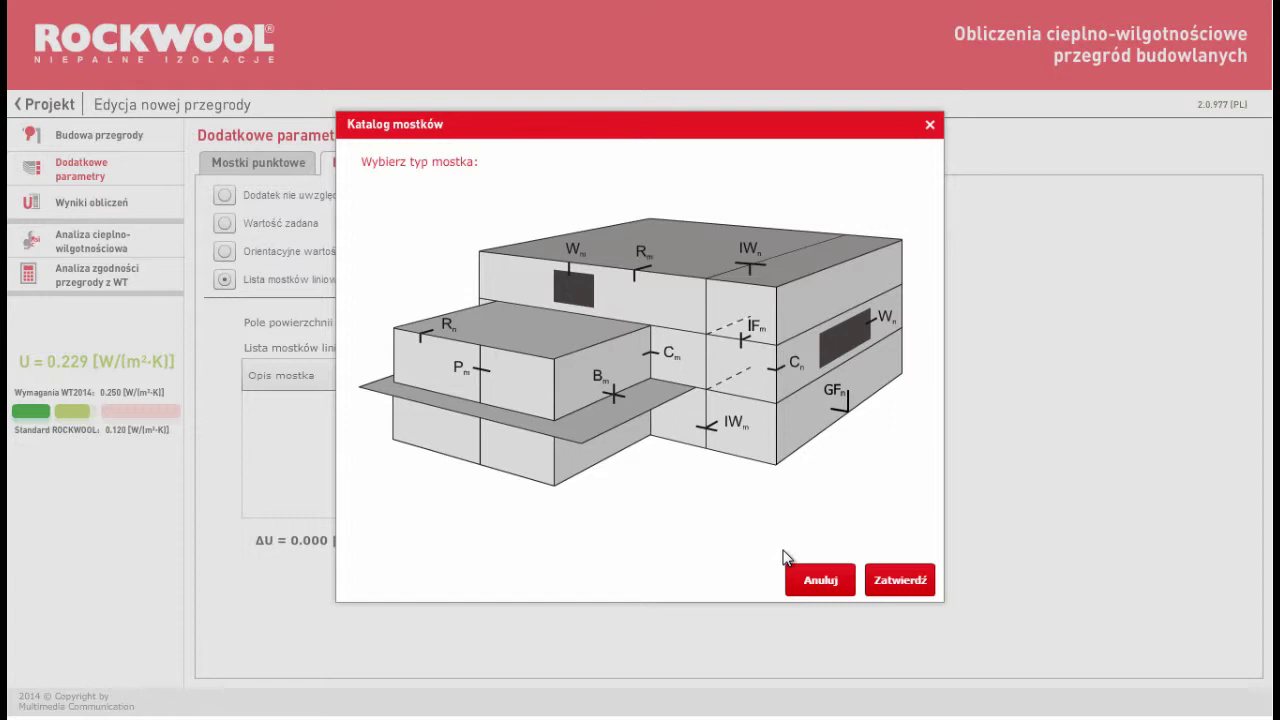
{"action": "left_click", "coordinate": [822, 582]}
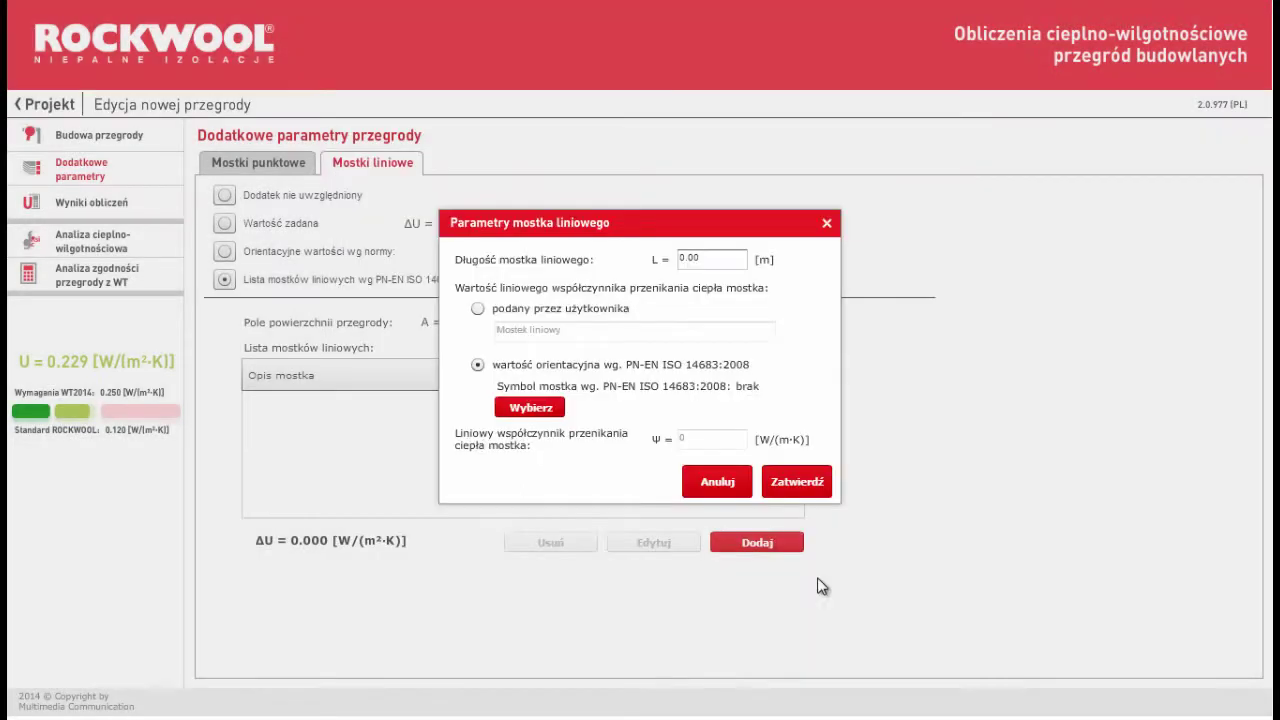
{"action": "left_click", "coordinate": [714, 485]}
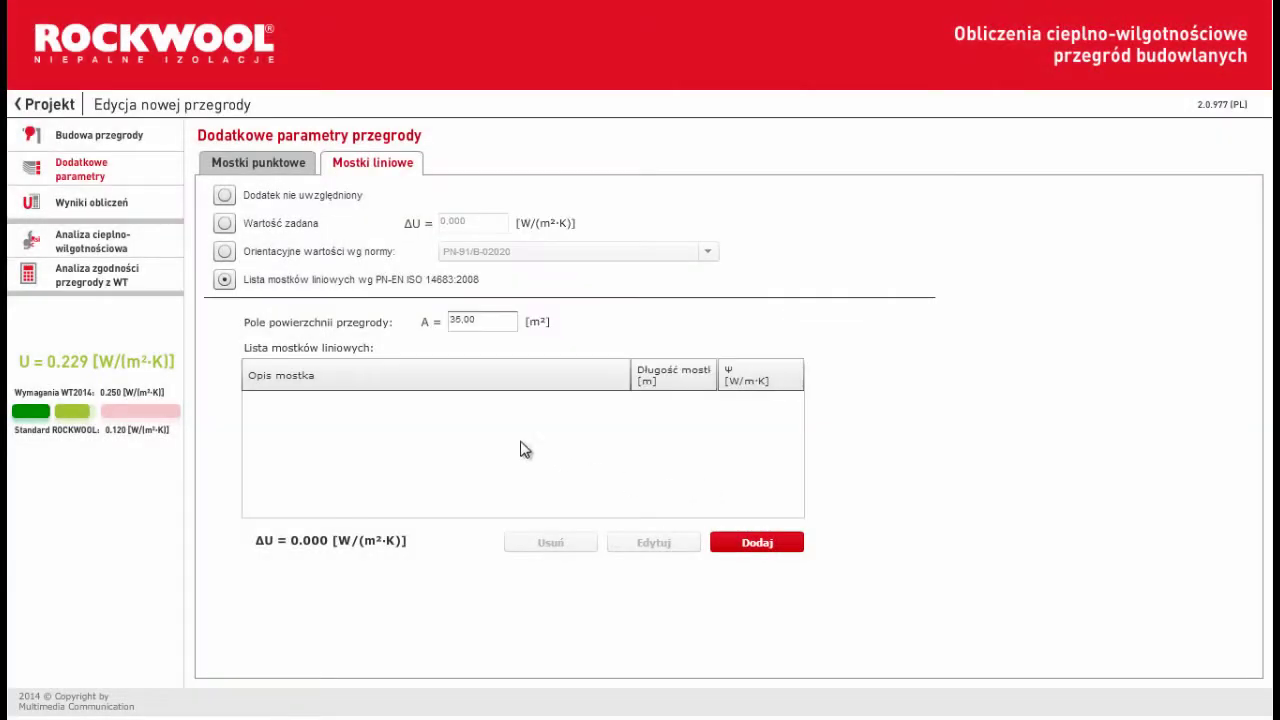
{"action": "left_click", "coordinate": [224, 195]}
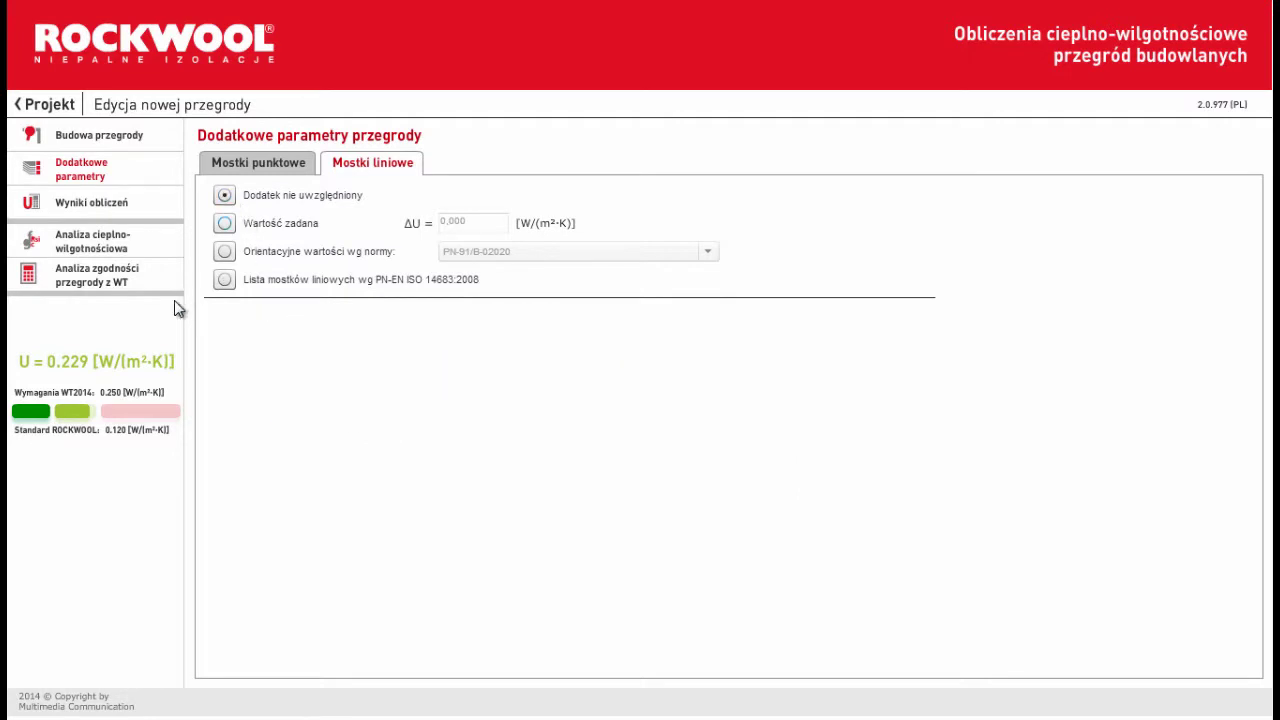
Show the Warunki Techniczne 2014 check confirming U, fRsi and condensation requirements are met.
{"action": "left_click", "coordinate": [73, 210]}
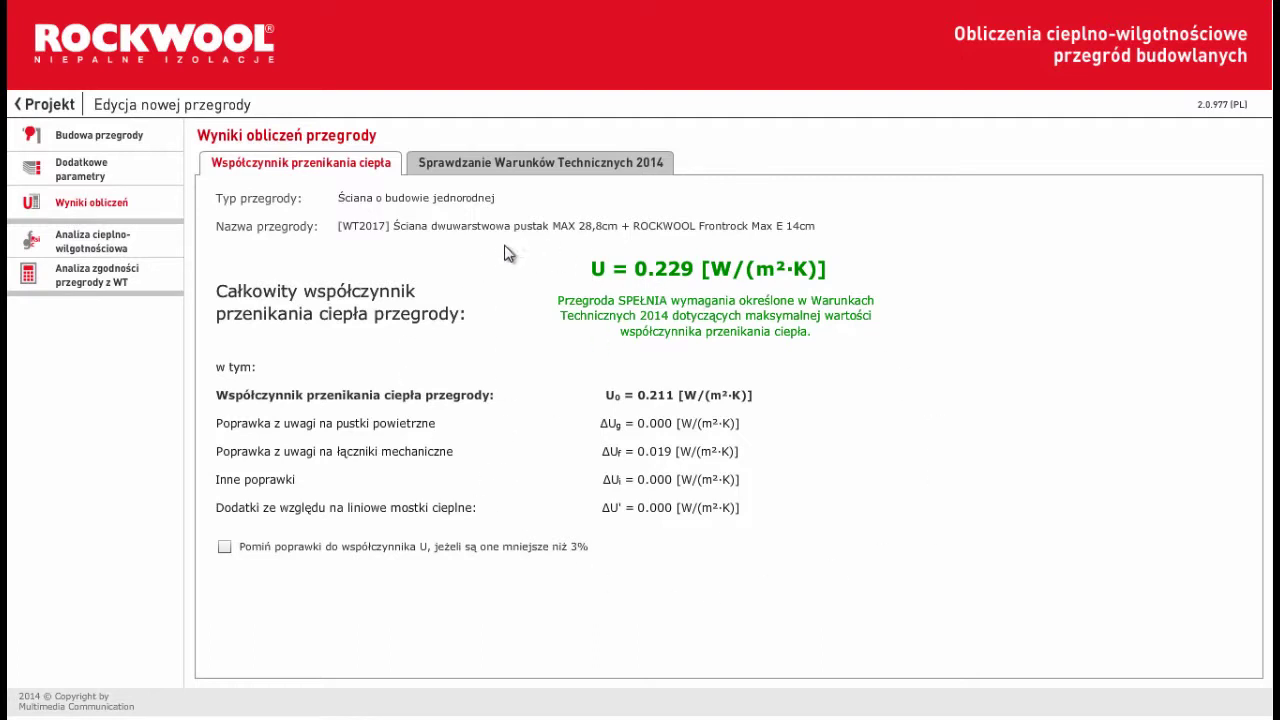
{"action": "left_click", "coordinate": [502, 160]}
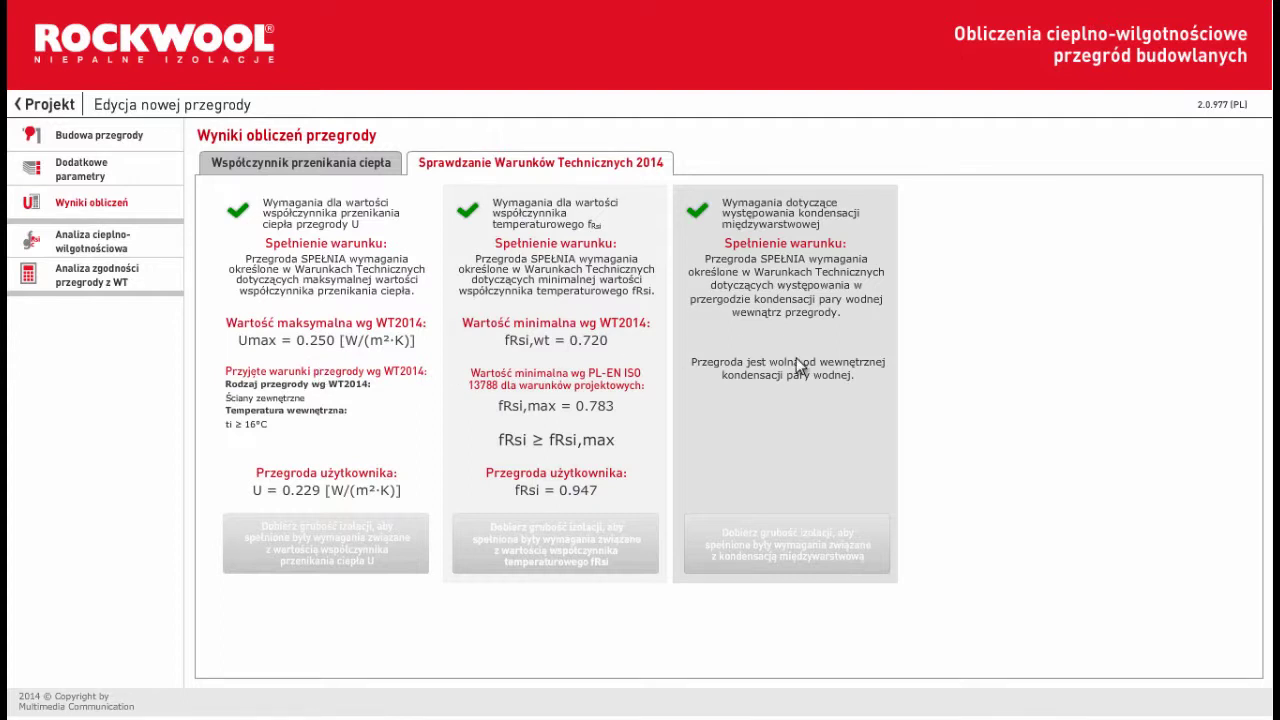
Review humidity conditions, monthly climate, f_Rsi factor and the hygrothermal results summary.
{"action": "left_click", "coordinate": [113, 250]}
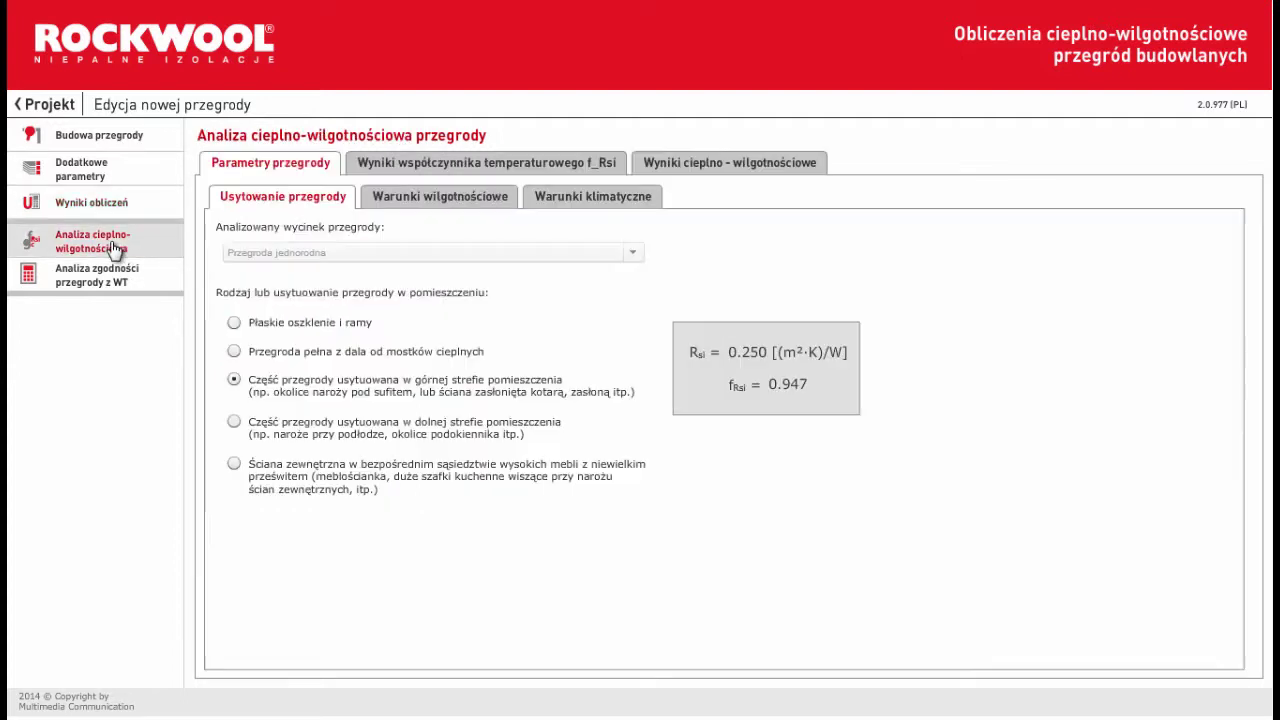
{"action": "left_click", "coordinate": [409, 199]}
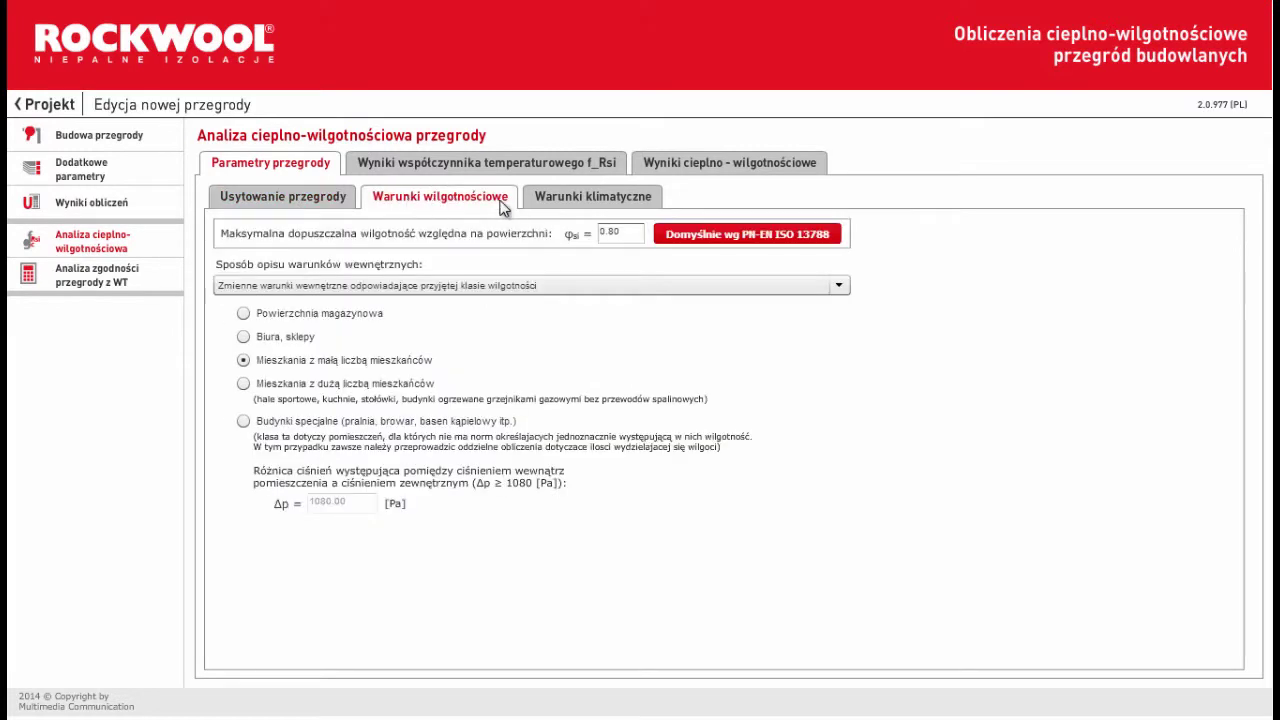
{"action": "left_click", "coordinate": [579, 199]}
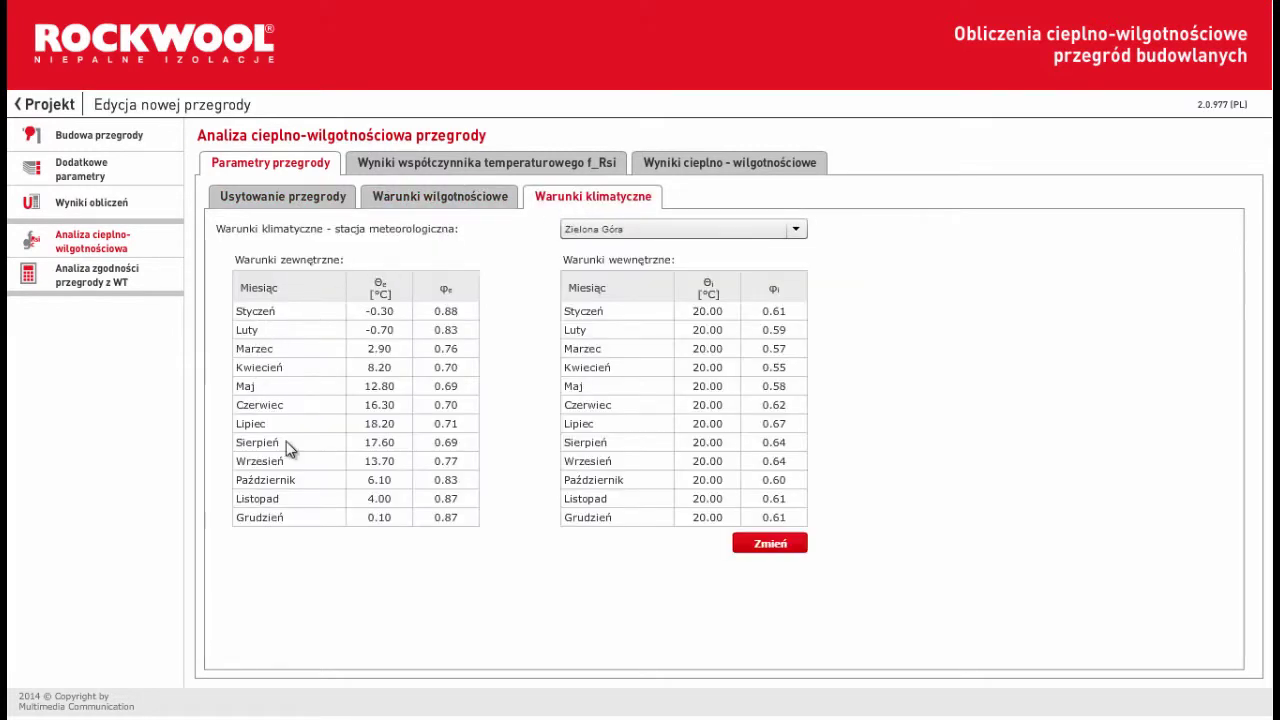
{"action": "left_click", "coordinate": [484, 166]}
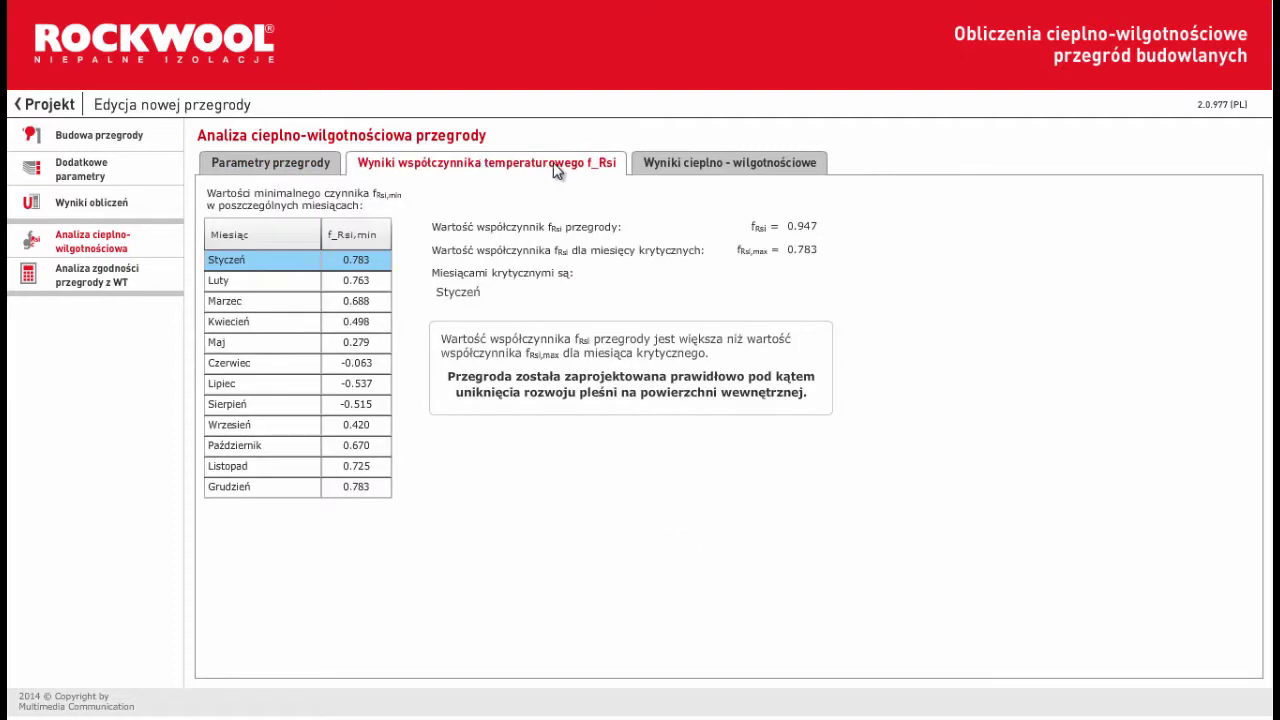
{"action": "left_click", "coordinate": [668, 170]}
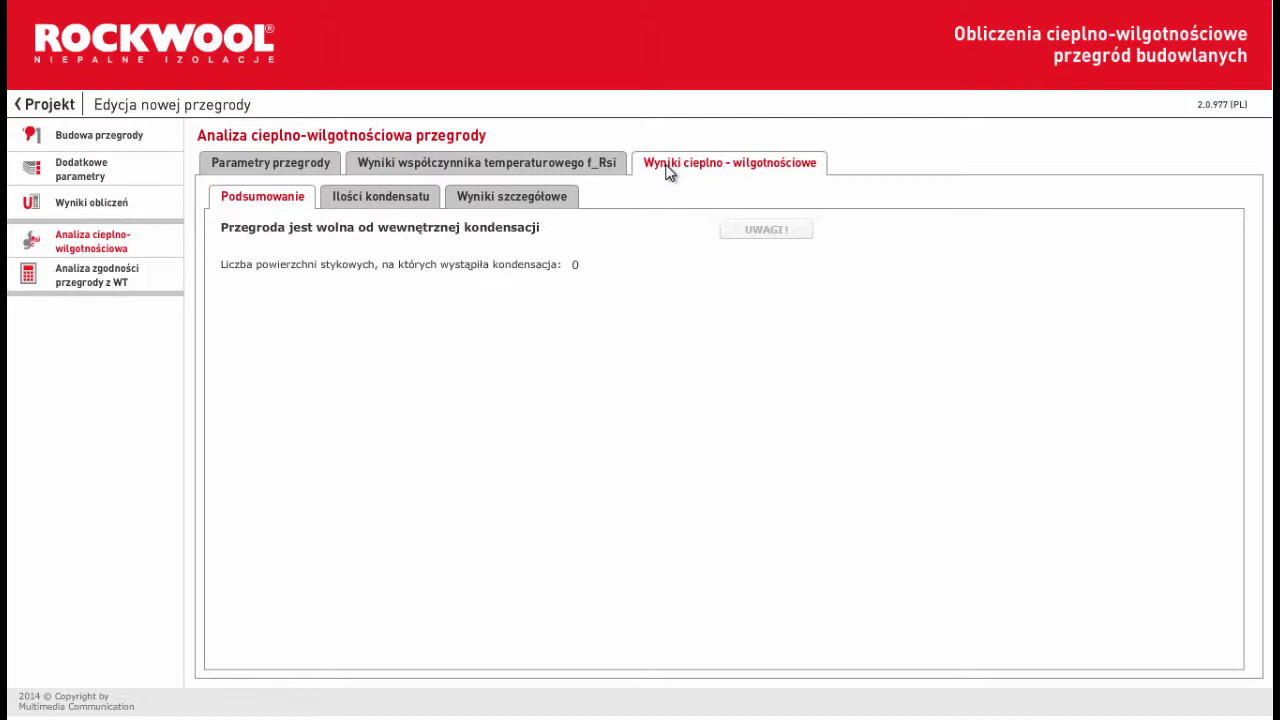
Highlight 'występuje zawilgocenie' months in the Ilości kondensatu table.
{"action": "left_click", "coordinate": [382, 200]}
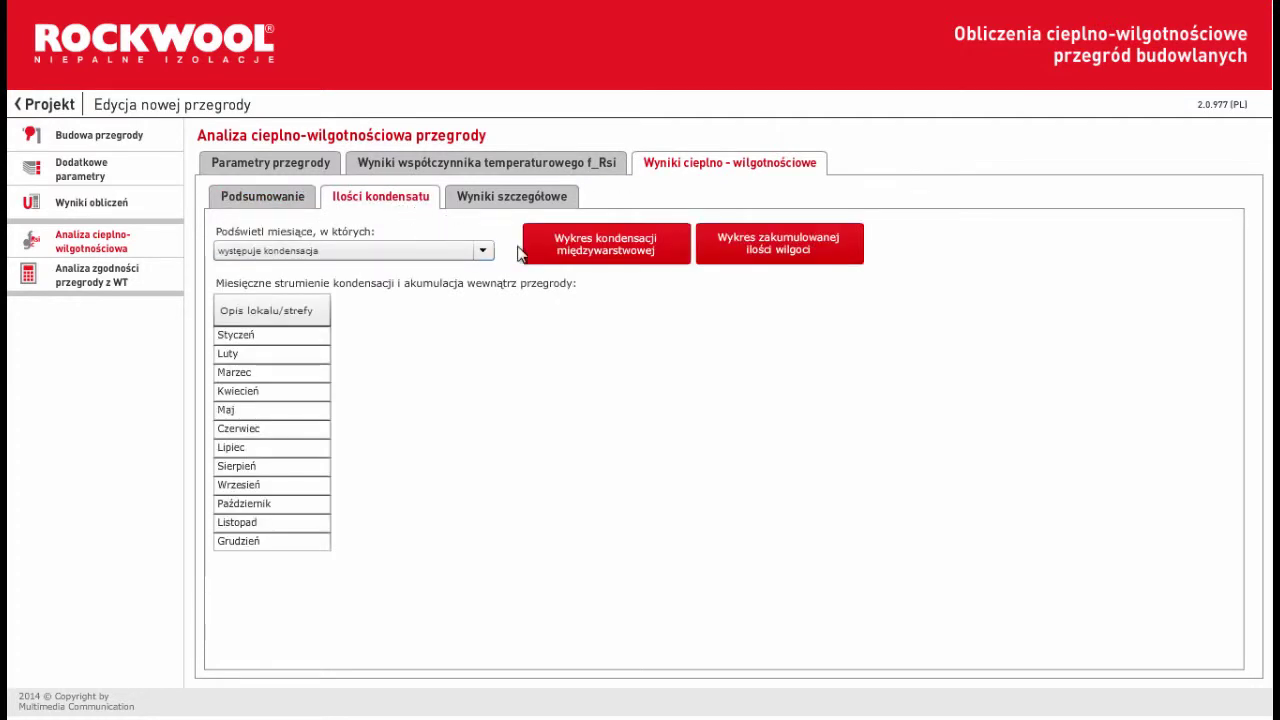
{"action": "left_click", "coordinate": [422, 249]}
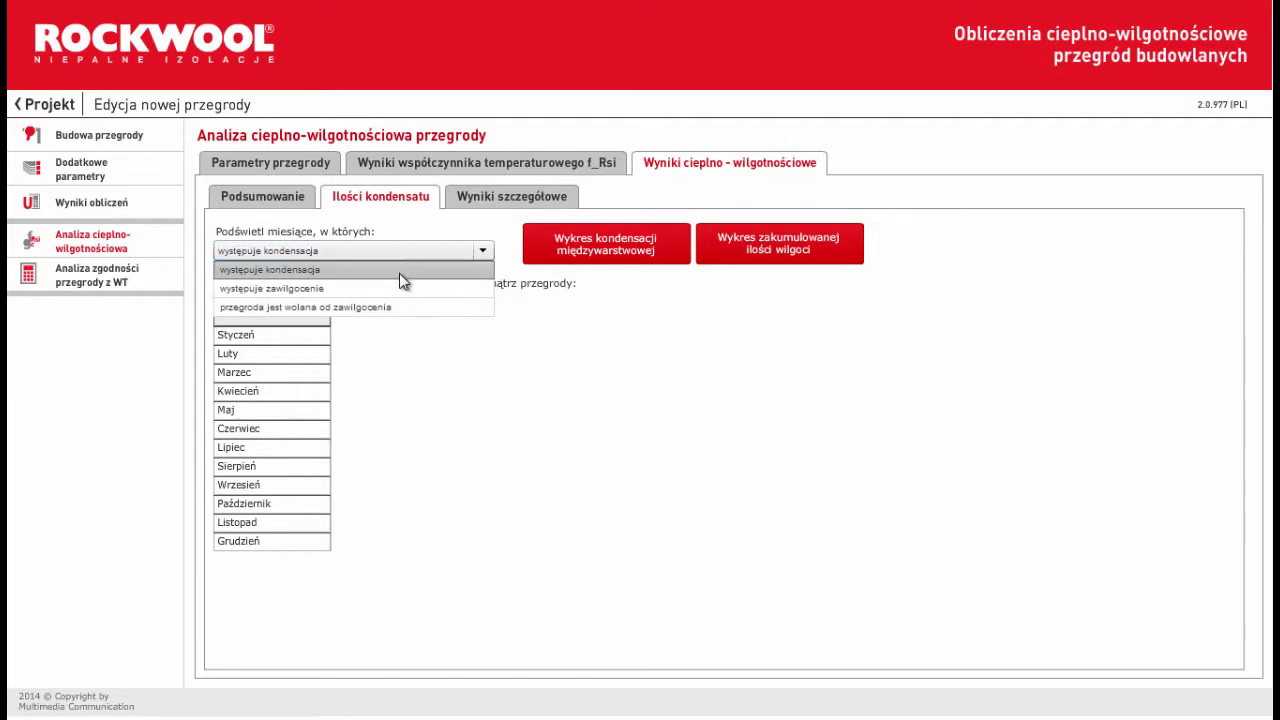
{"action": "left_click", "coordinate": [401, 289]}
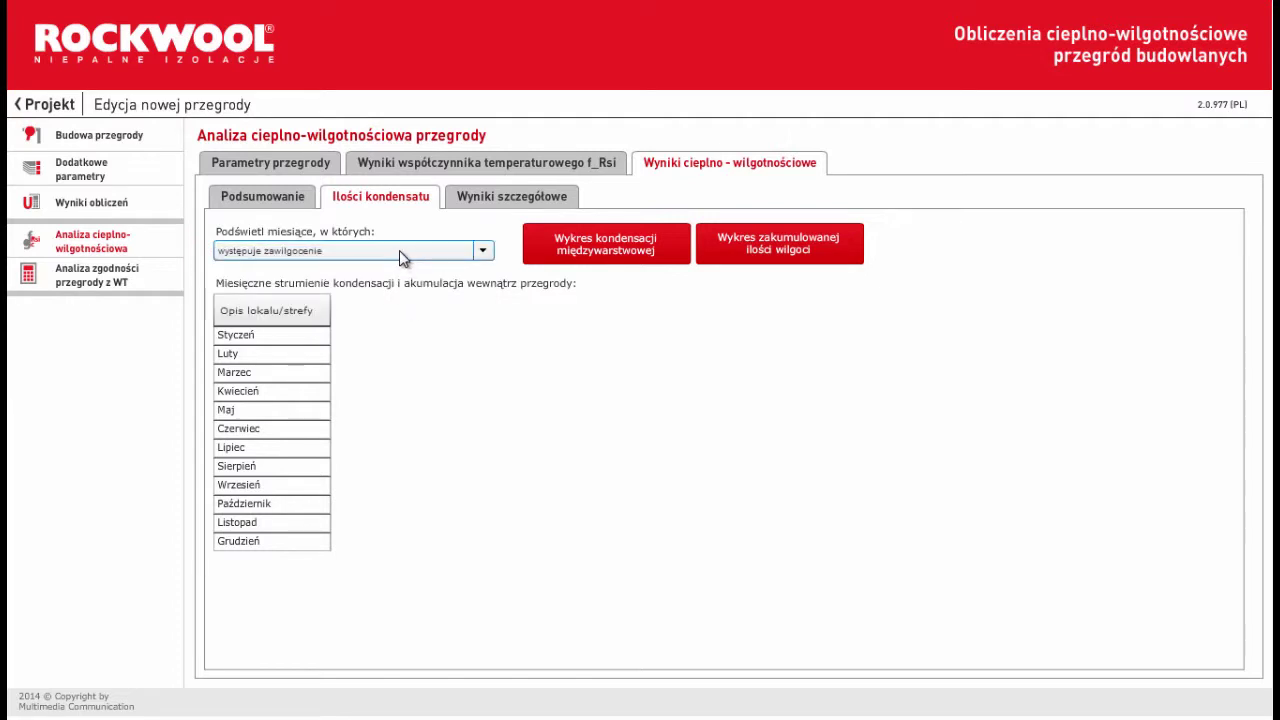
Switch highlighting to 'występuje kondensacja' and show the detailed per-layer results.
{"action": "left_click", "coordinate": [399, 250]}
{"action": "left_click", "coordinate": [386, 273]}
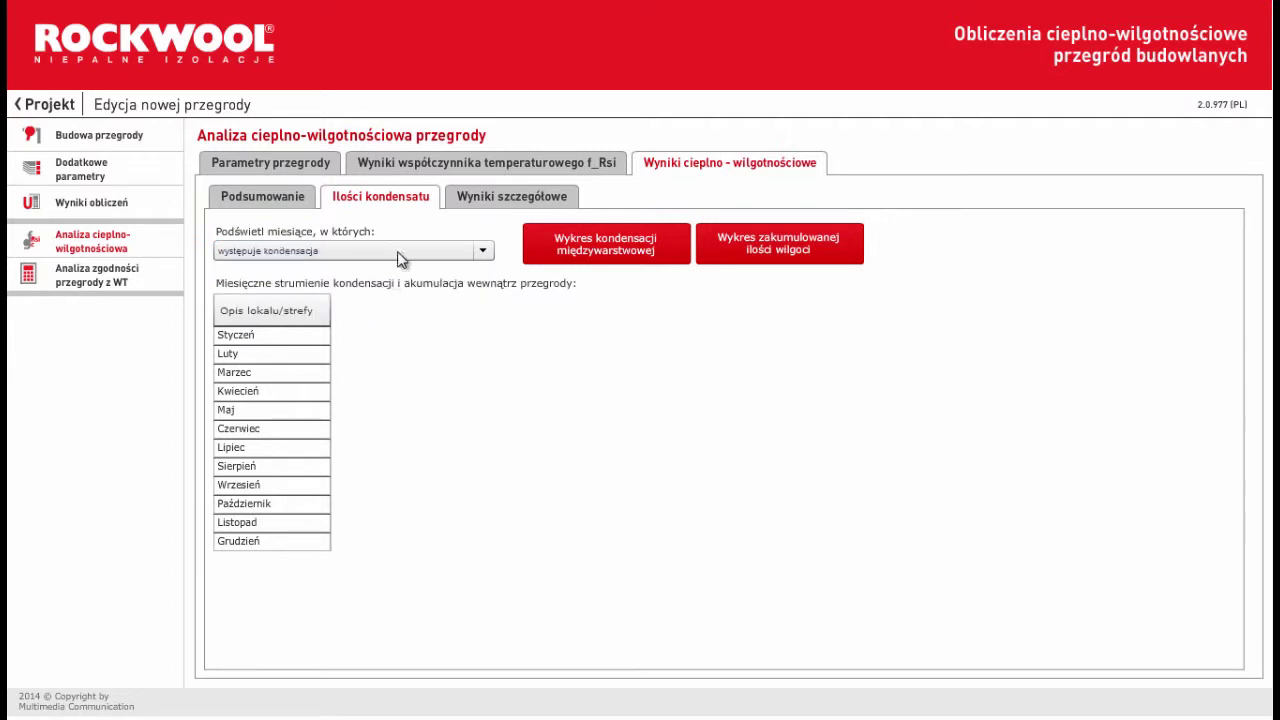
{"action": "left_click", "coordinate": [494, 198]}
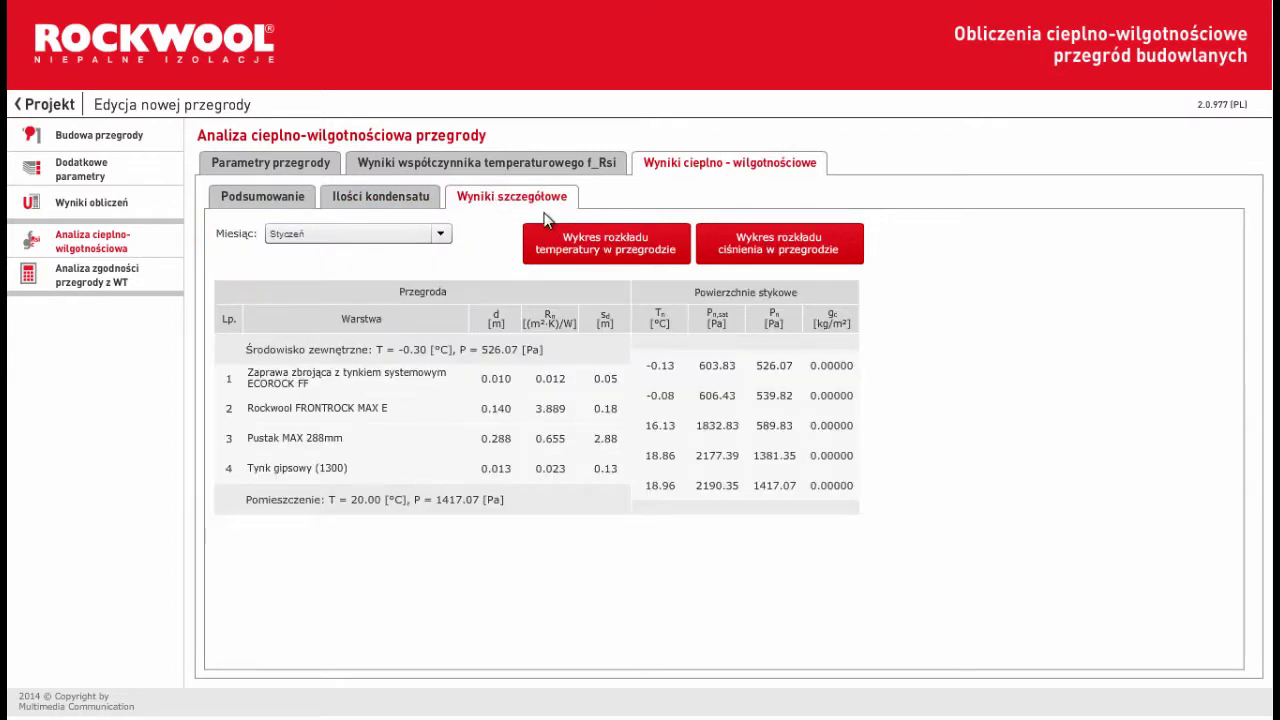
View the Styczeń temperature and vapour pressure distribution charts.
{"action": "left_click", "coordinate": [570, 250]}
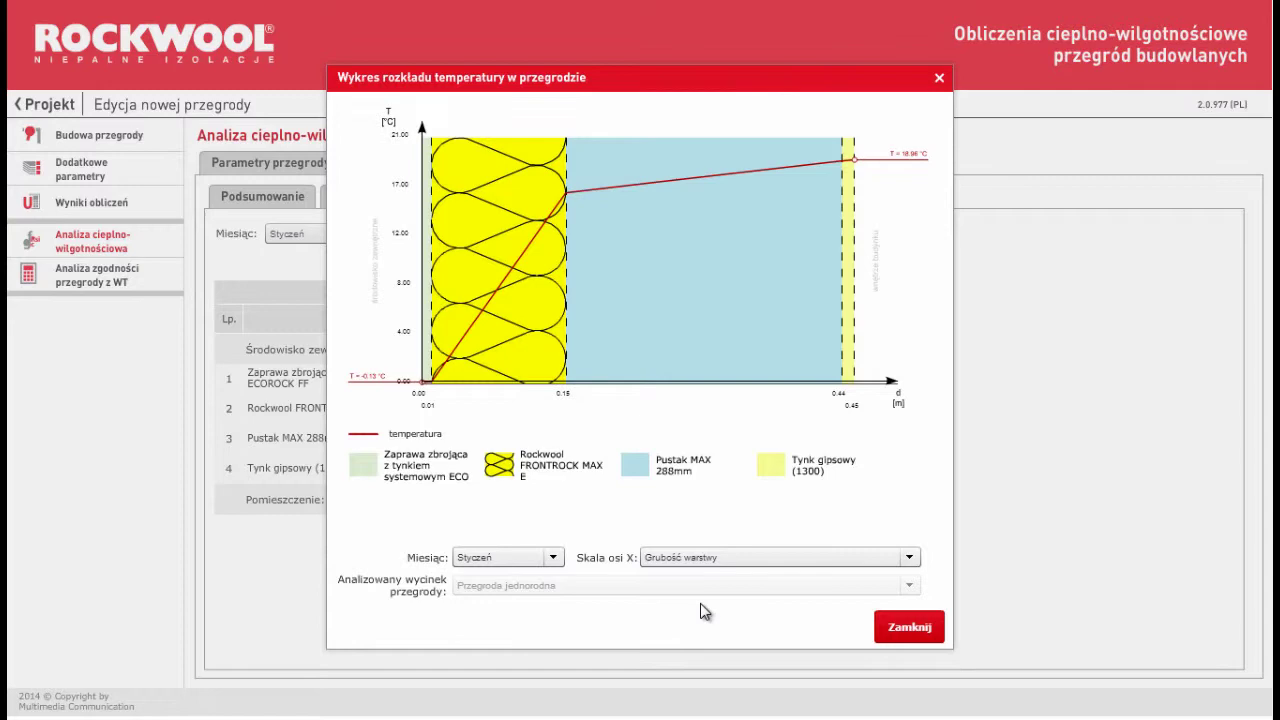
{"action": "left_click", "coordinate": [921, 631]}
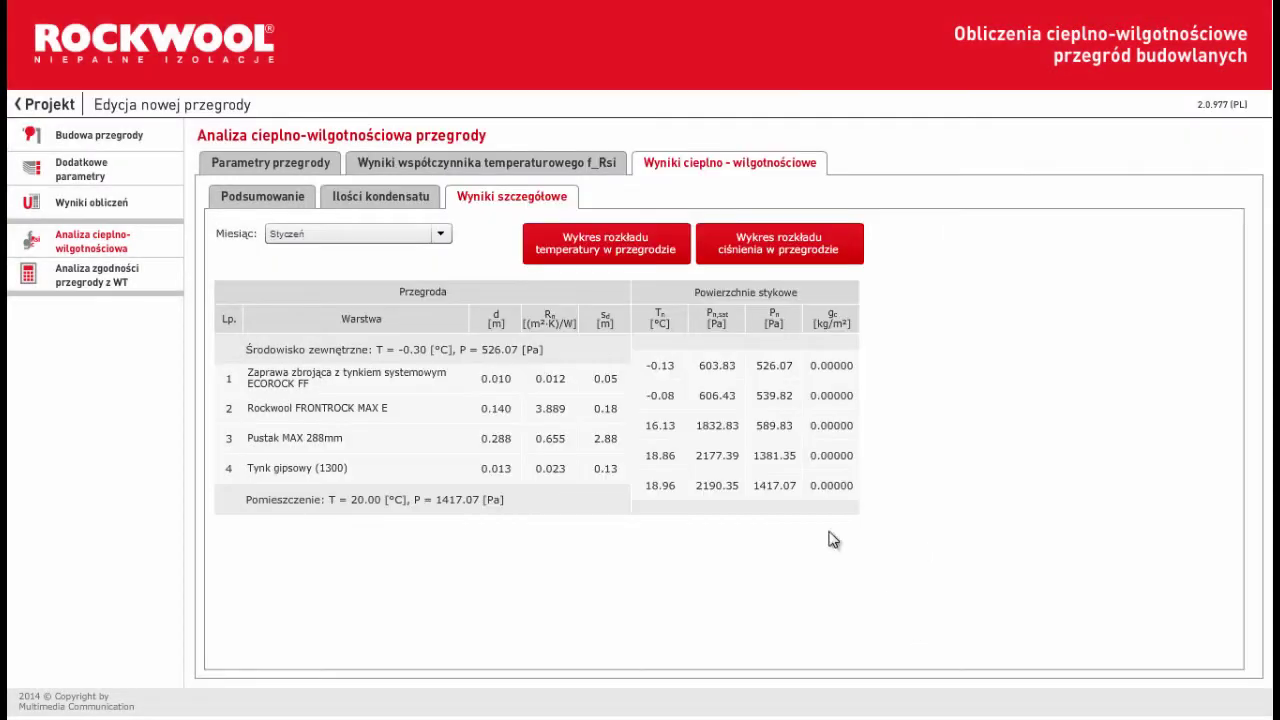
{"action": "left_click", "coordinate": [754, 251]}
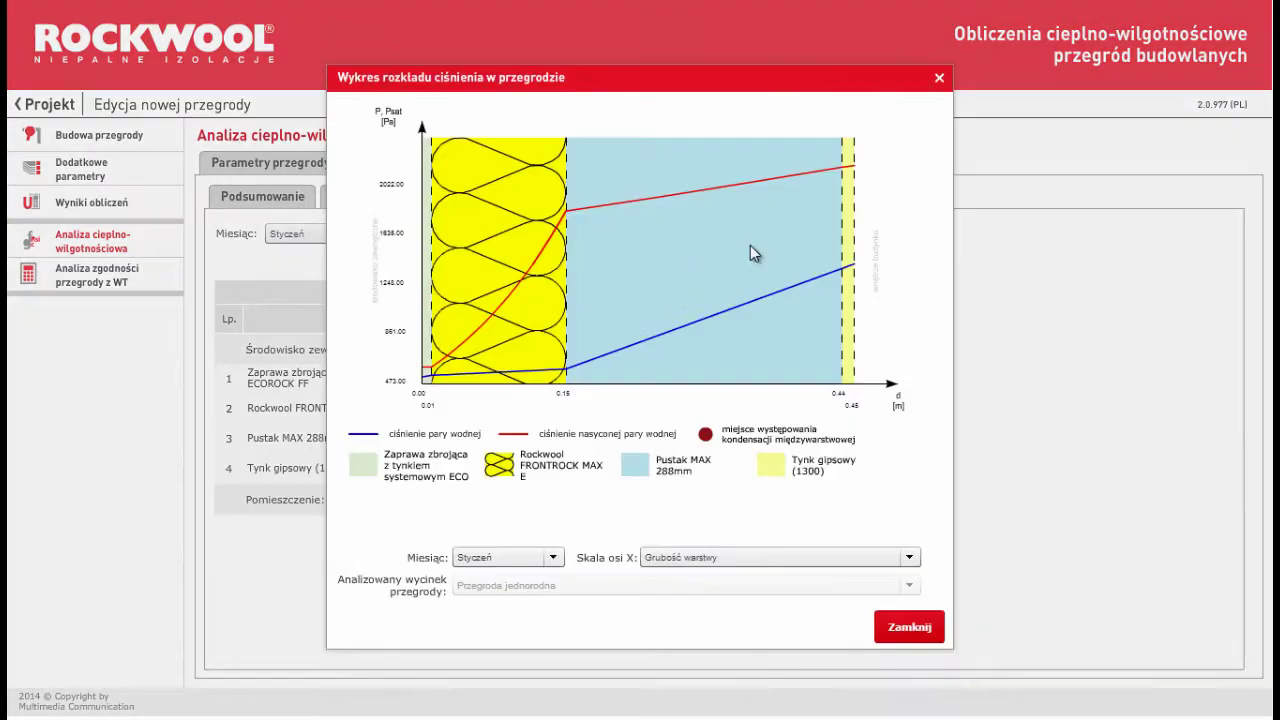
{"action": "left_click", "coordinate": [896, 630]}
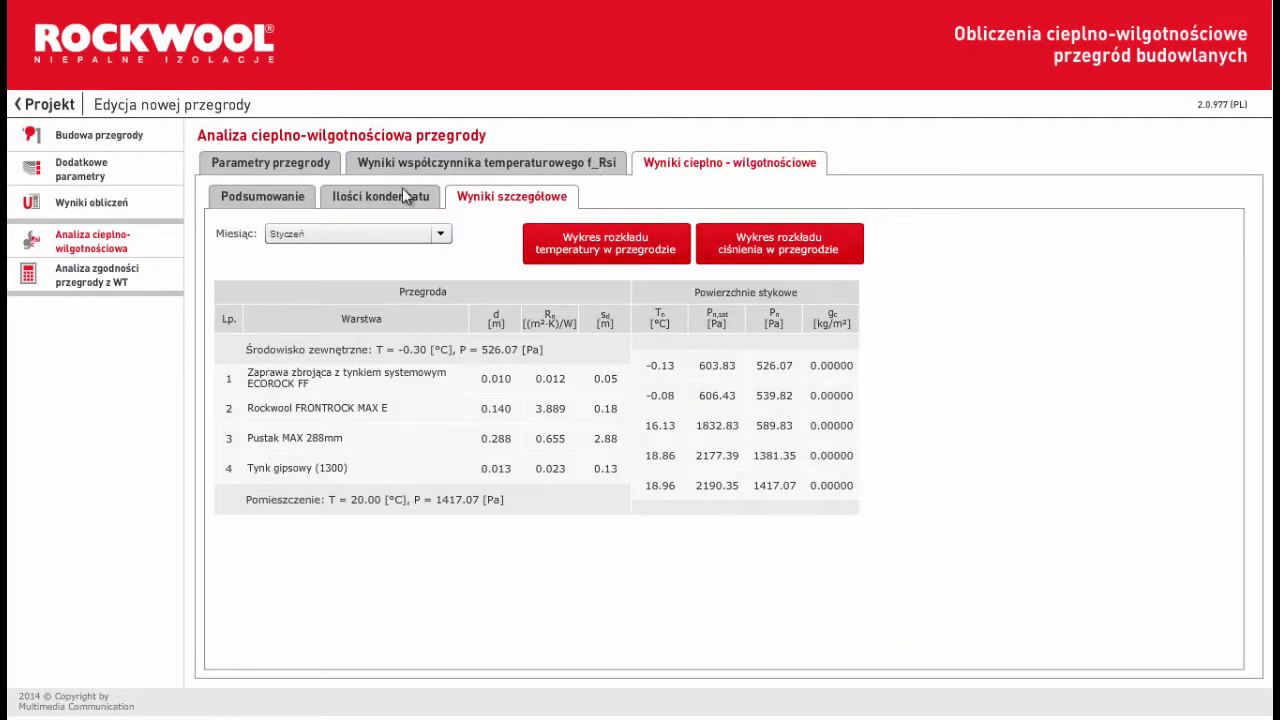
Move Rockwool FRONTROCK MAX E up above Pustak MAX 288mm, right after Tynk gipsowy.
{"action": "left_click", "coordinate": [100, 140]}
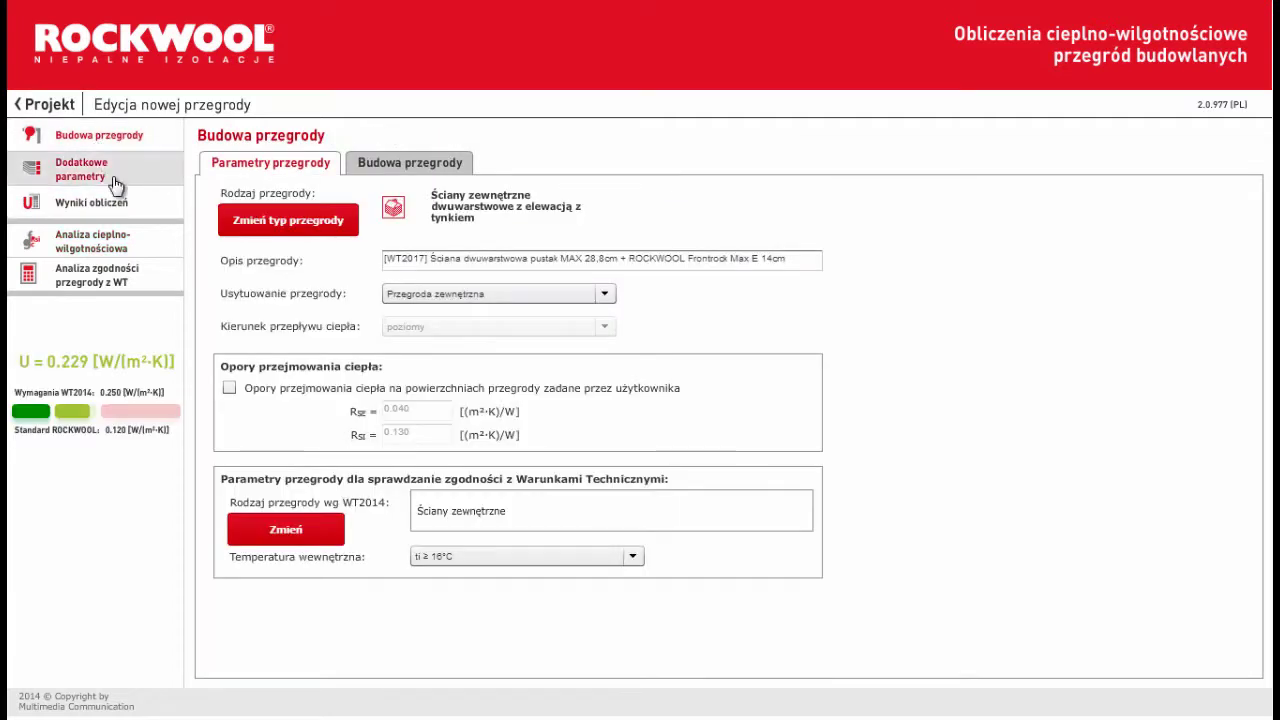
{"action": "left_click", "coordinate": [394, 170]}
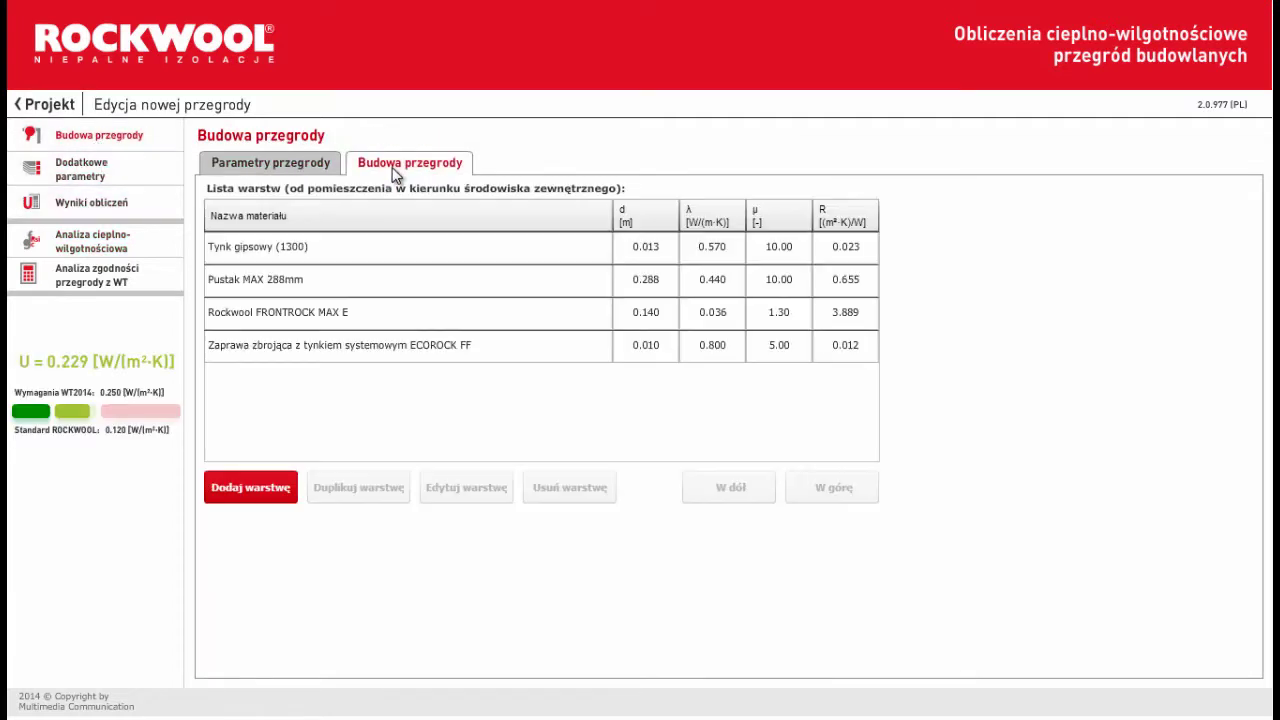
{"action": "left_click", "coordinate": [370, 313]}
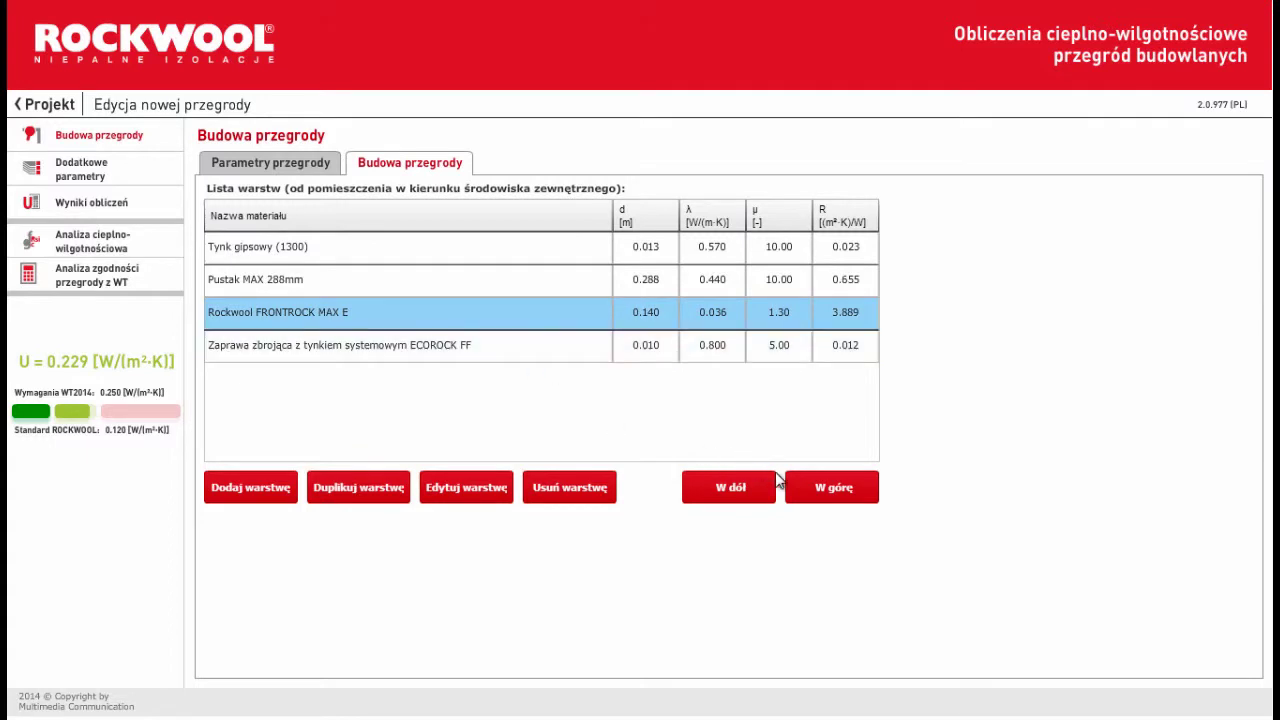
{"action": "left_click", "coordinate": [848, 504]}
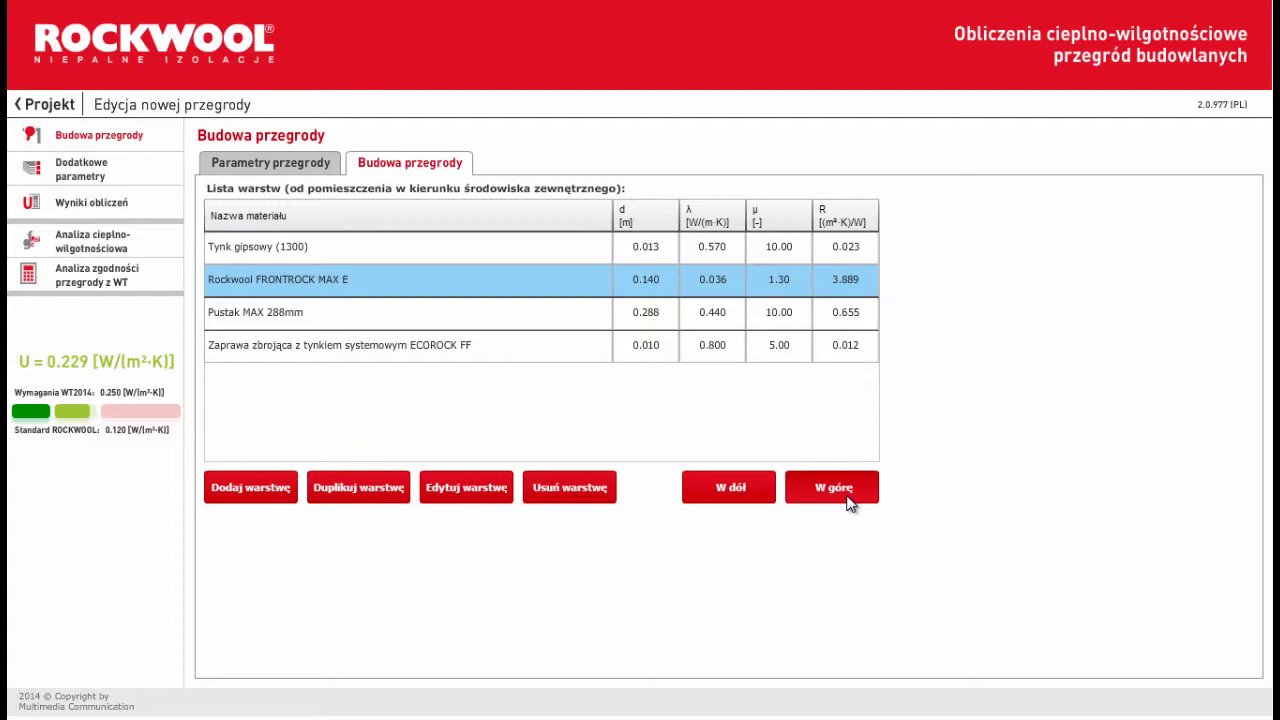
Check f_Rsi, the results summary and monthly condensation amounts for the reordered wall.
{"action": "left_click", "coordinate": [84, 258]}
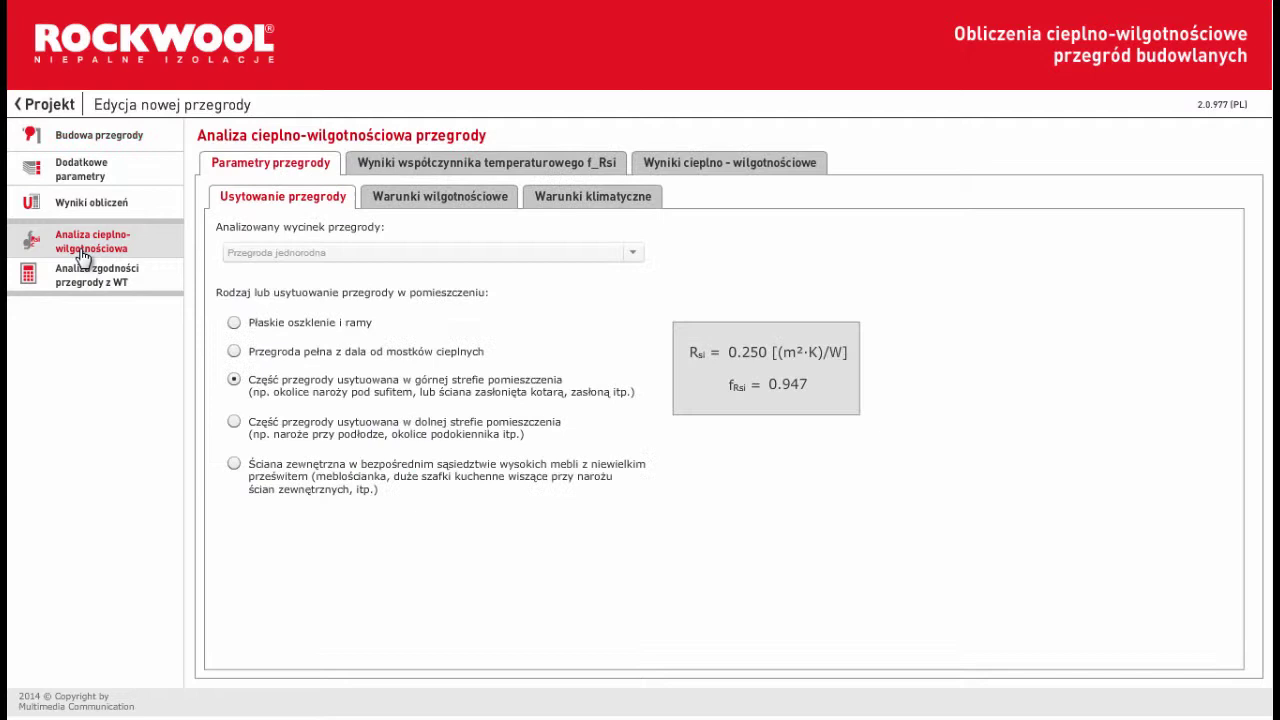
{"action": "left_click", "coordinate": [474, 166]}
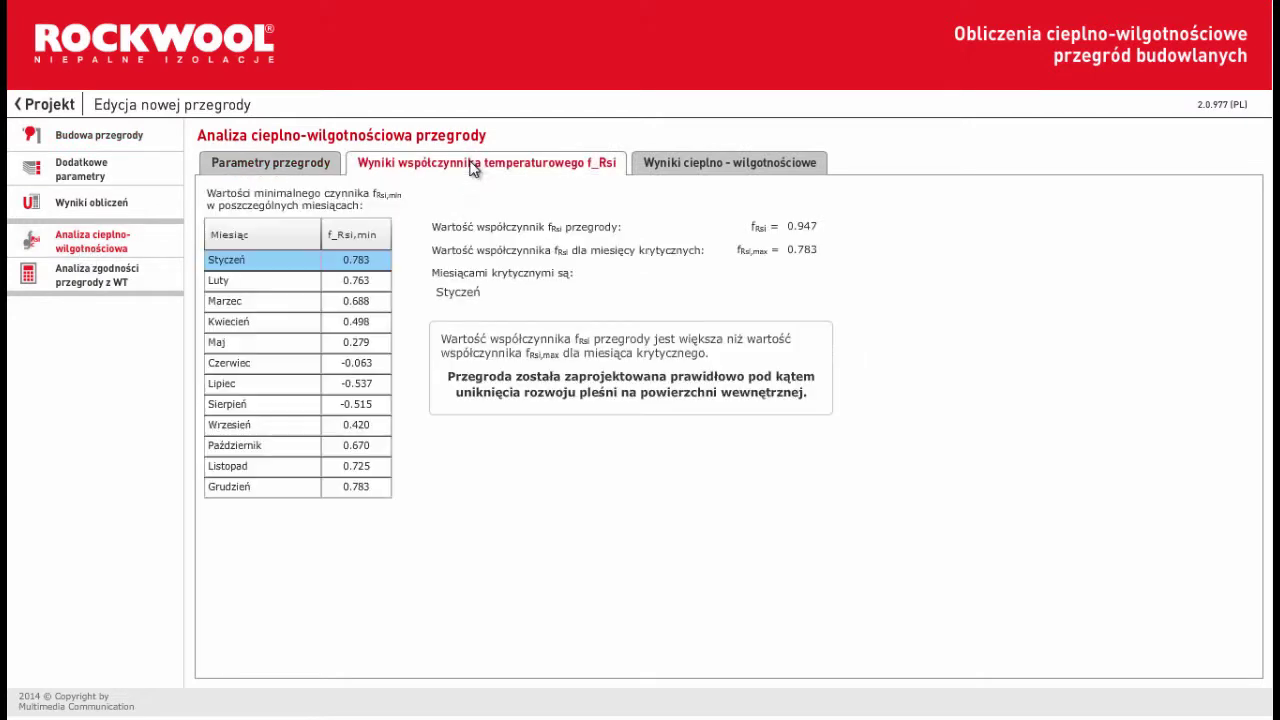
{"action": "left_click", "coordinate": [656, 164]}
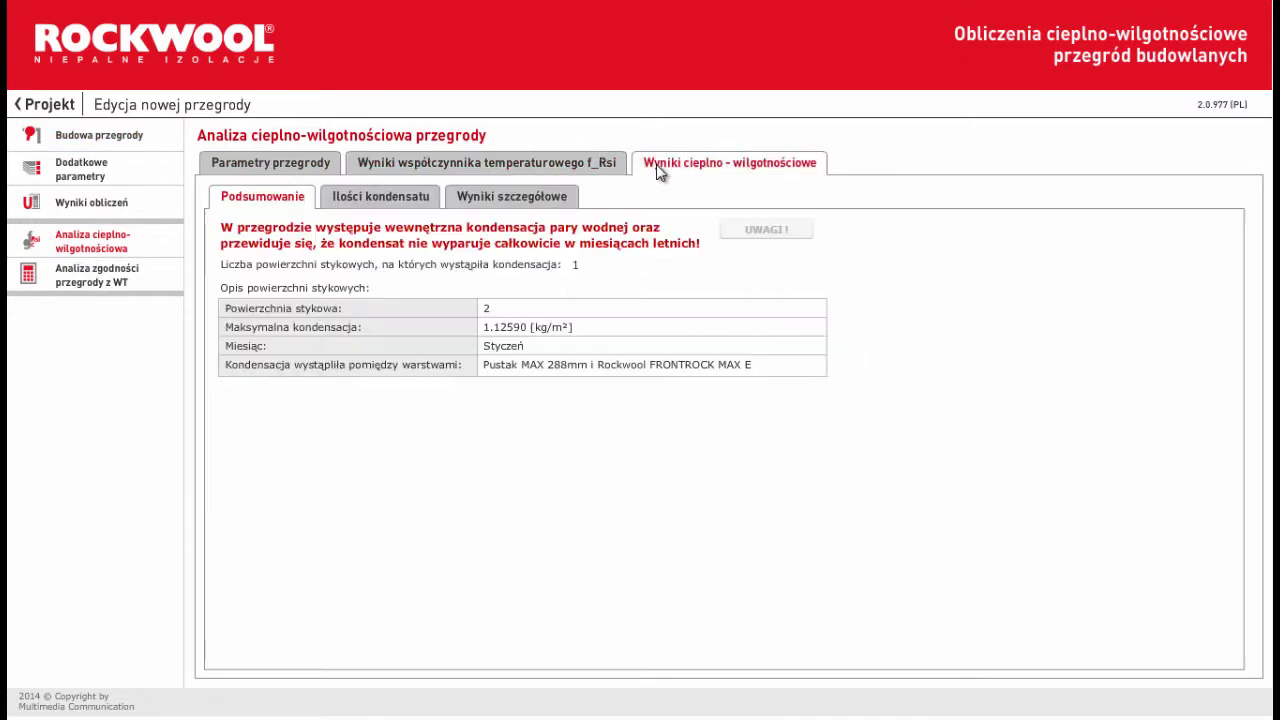
{"action": "left_click", "coordinate": [412, 206]}
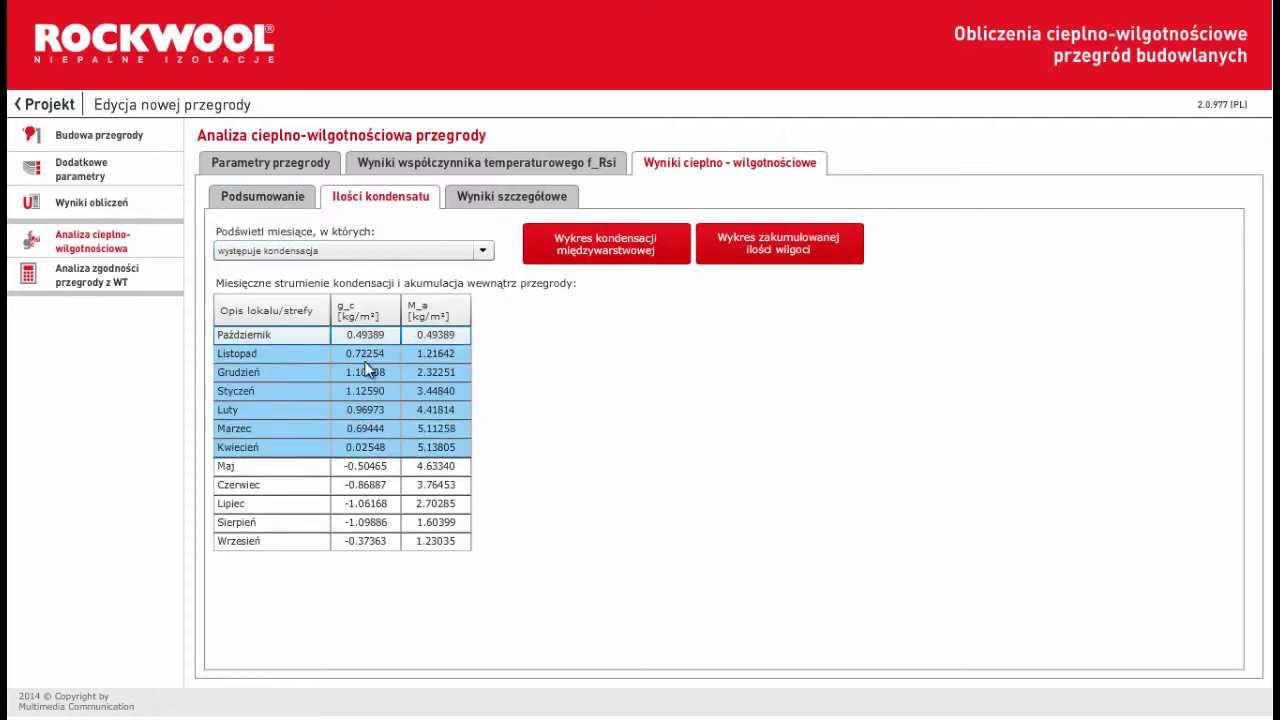
View the interstitial condensation and accumulated moisture charts.
{"action": "left_click", "coordinate": [620, 249]}
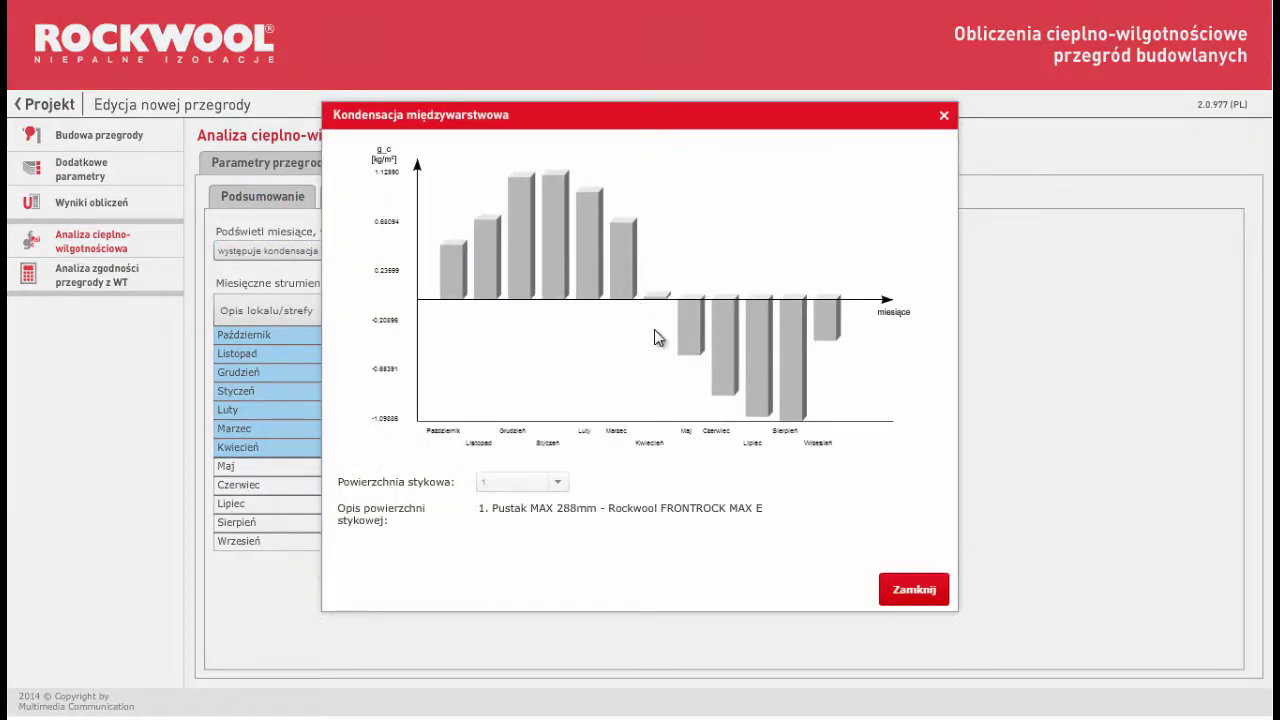
{"action": "left_click", "coordinate": [905, 594]}
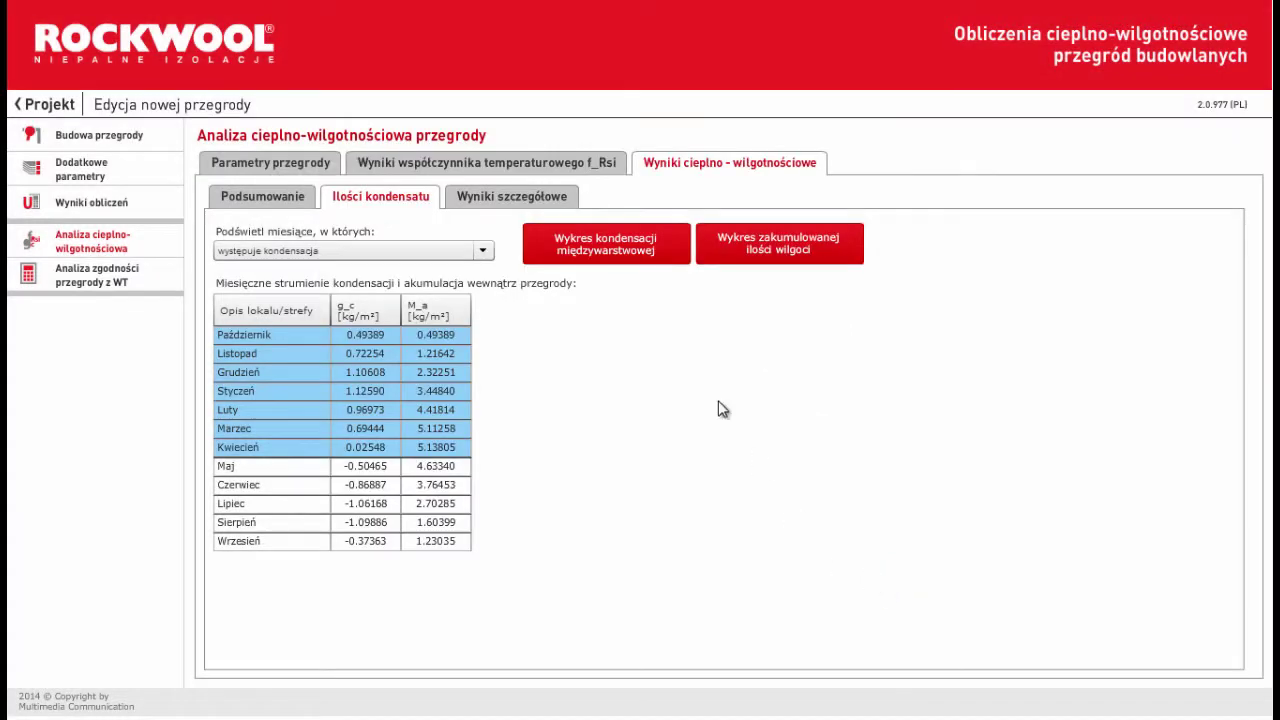
{"action": "left_click", "coordinate": [786, 250]}
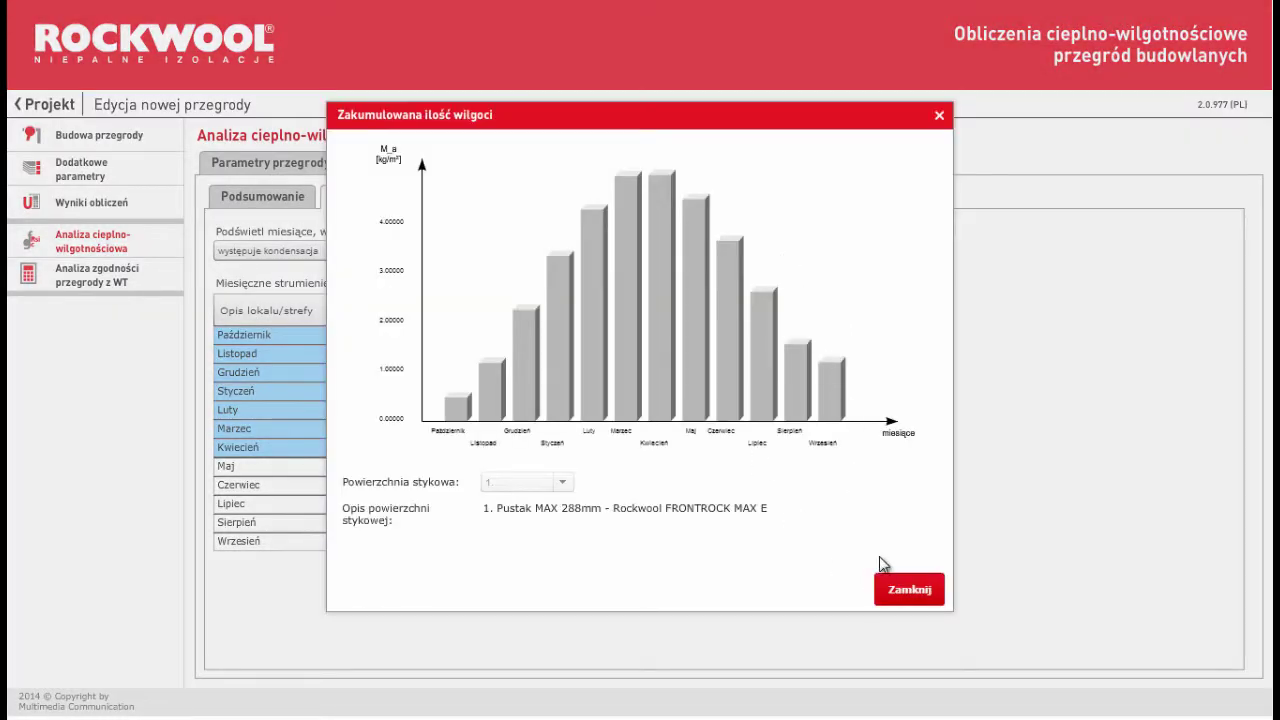
{"action": "left_click", "coordinate": [905, 590]}
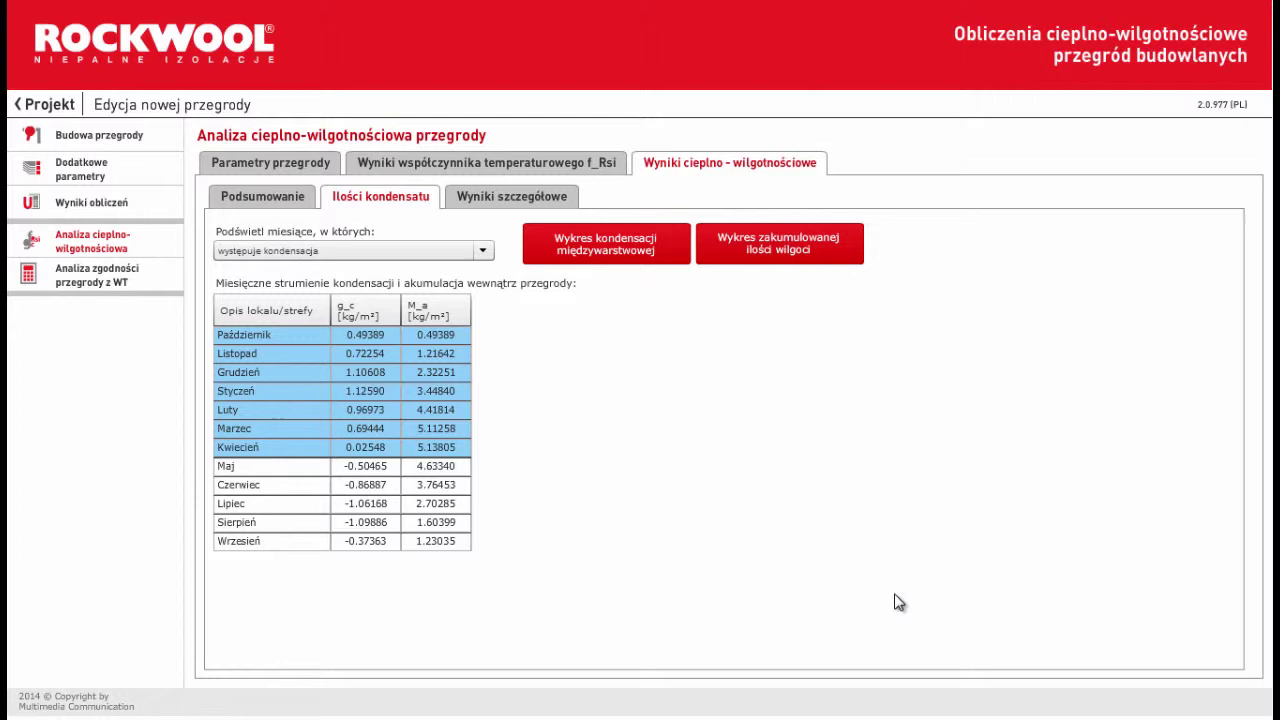
Accept the proposed 18 cm WT2021 insulation thickness, bringing U to 0.187 W/(m²·K).
{"action": "left_click", "coordinate": [108, 279]}
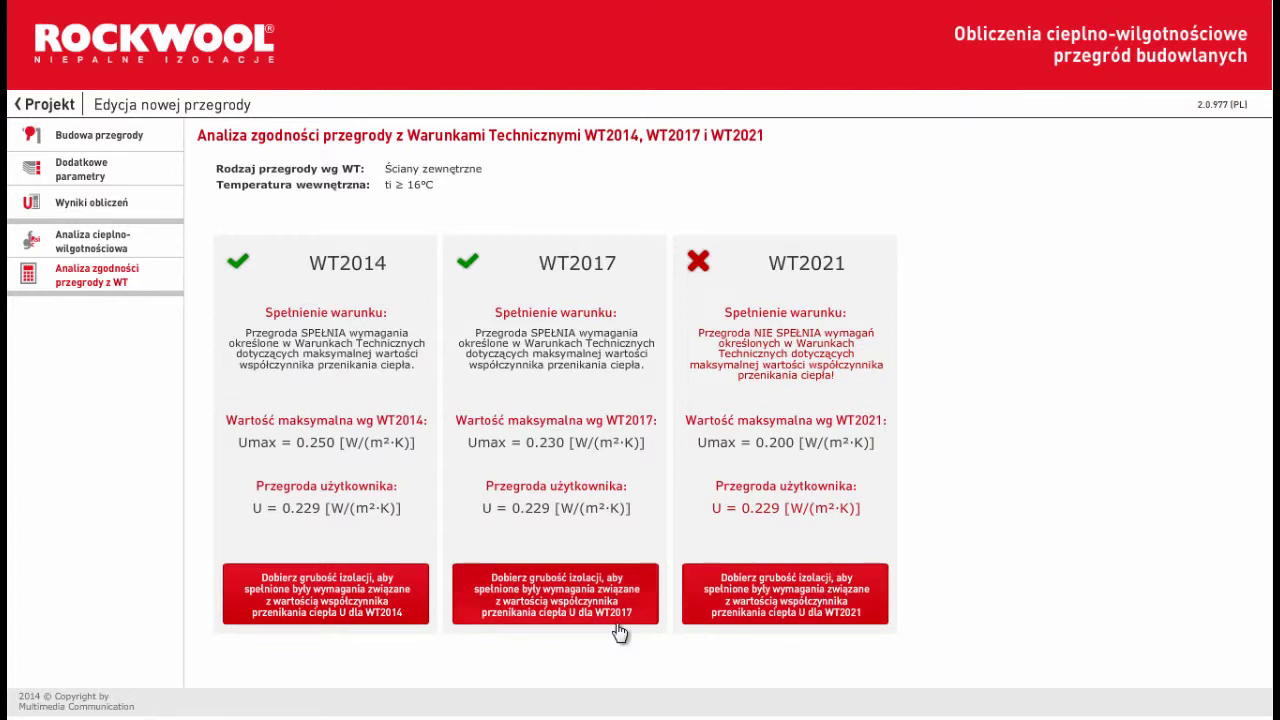
{"action": "left_click", "coordinate": [776, 597]}
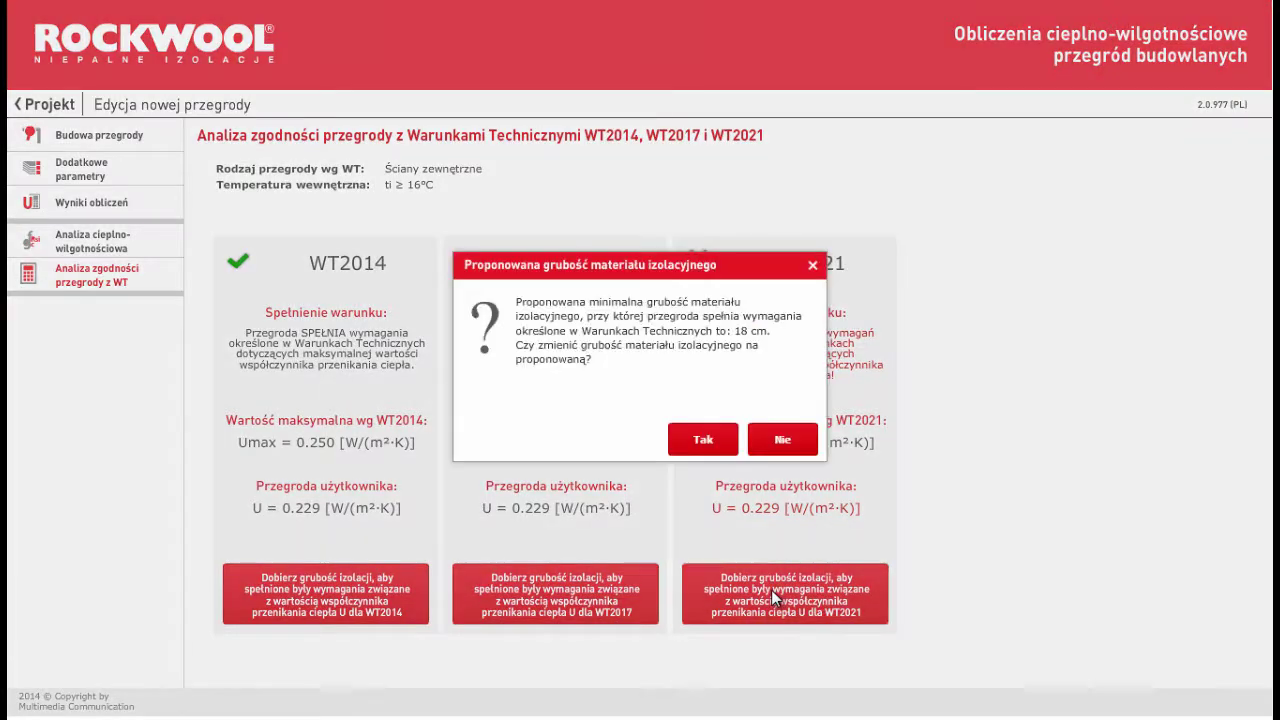
{"action": "left_click", "coordinate": [702, 440]}
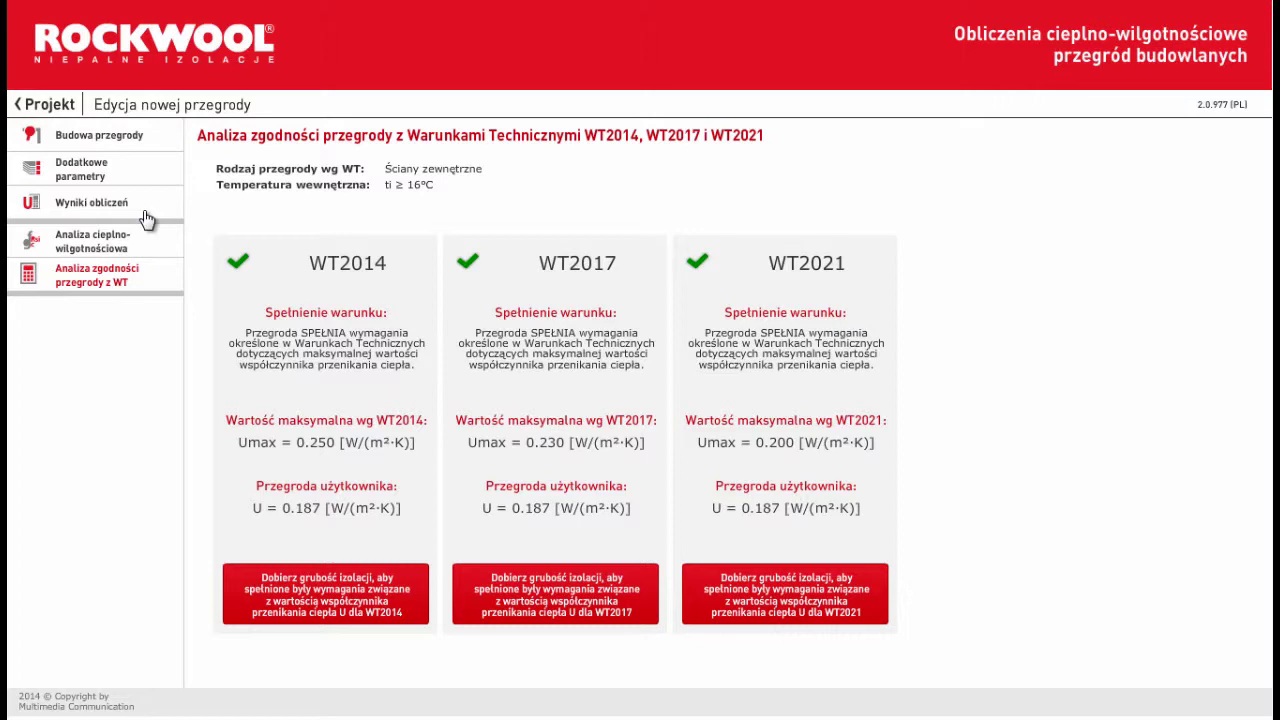
Include detailed monthly results, temperature/pressure tables and vapour pressure charts in the report preview.
{"action": "left_click", "coordinate": [47, 107]}
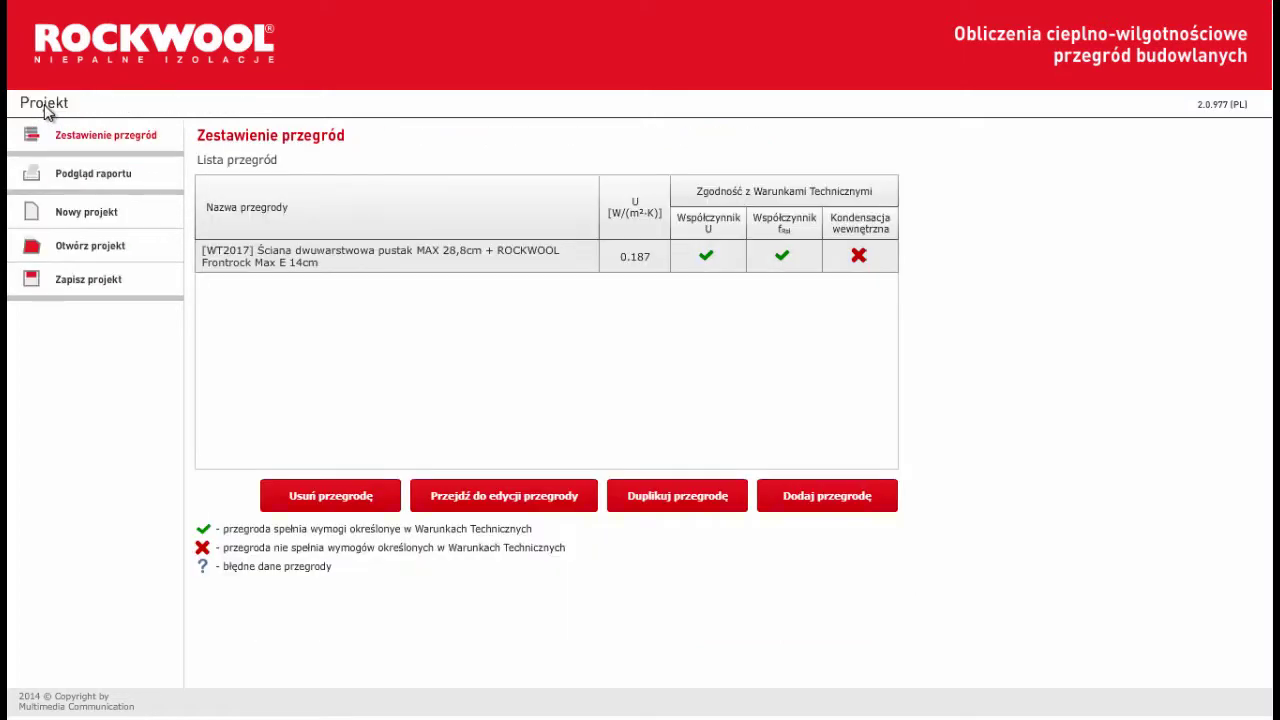
{"action": "left_click", "coordinate": [88, 177]}
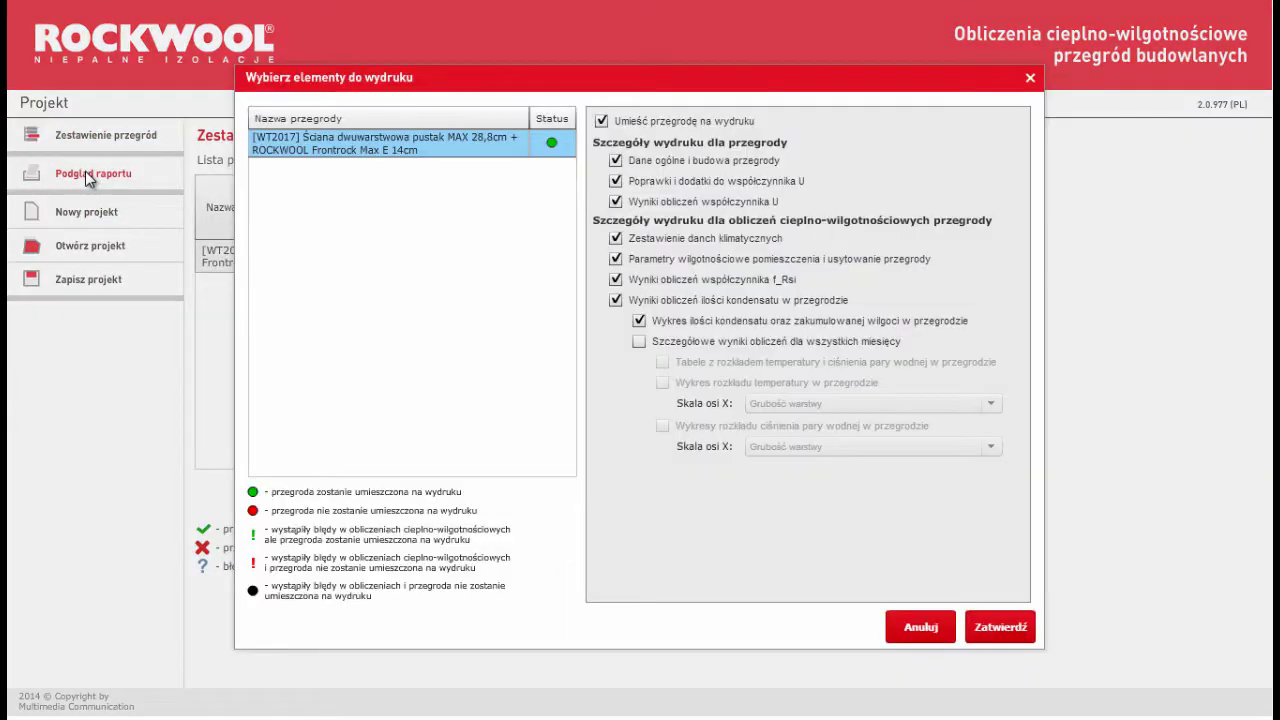
{"action": "left_click", "coordinate": [639, 342]}
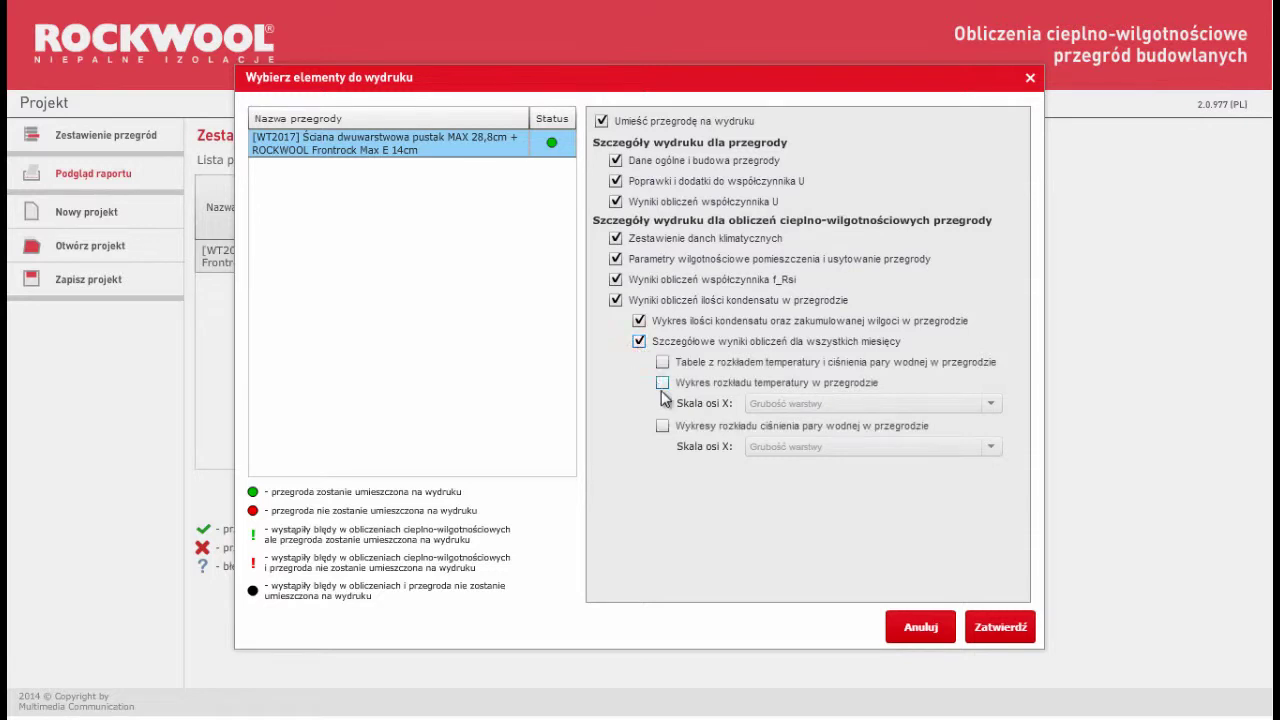
{"action": "left_click", "coordinate": [662, 362]}
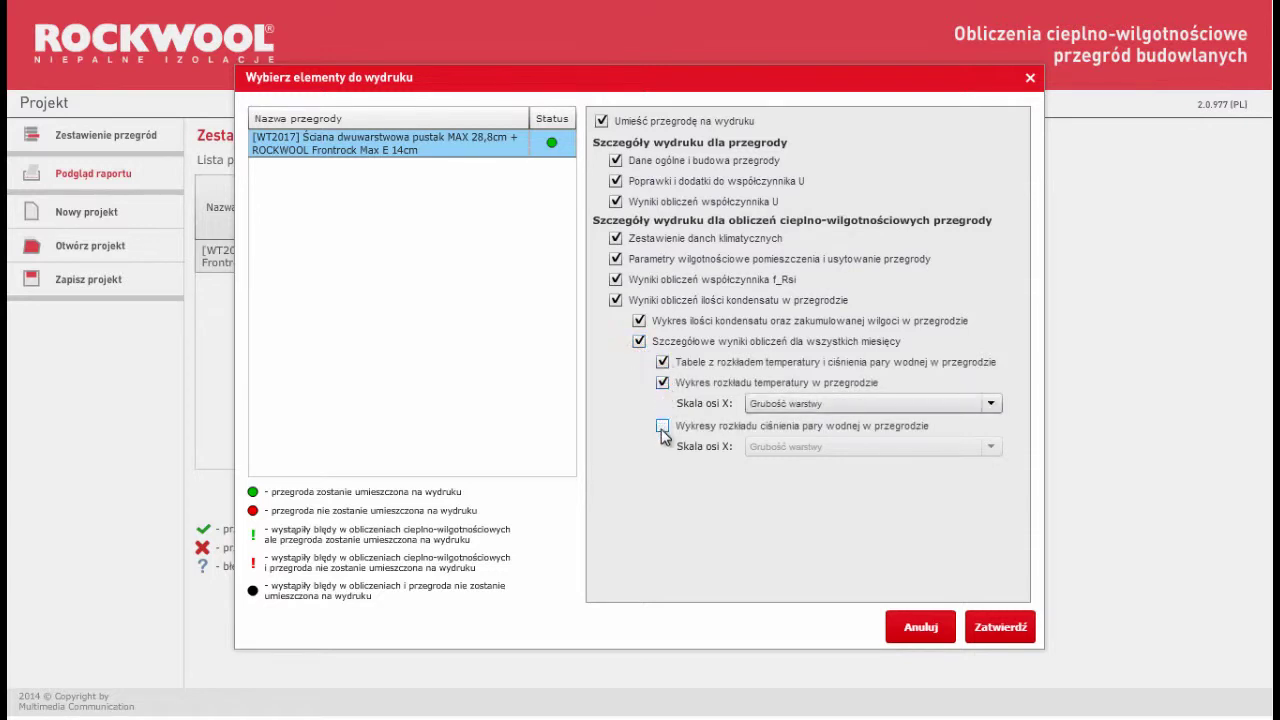
{"action": "left_click", "coordinate": [662, 427]}
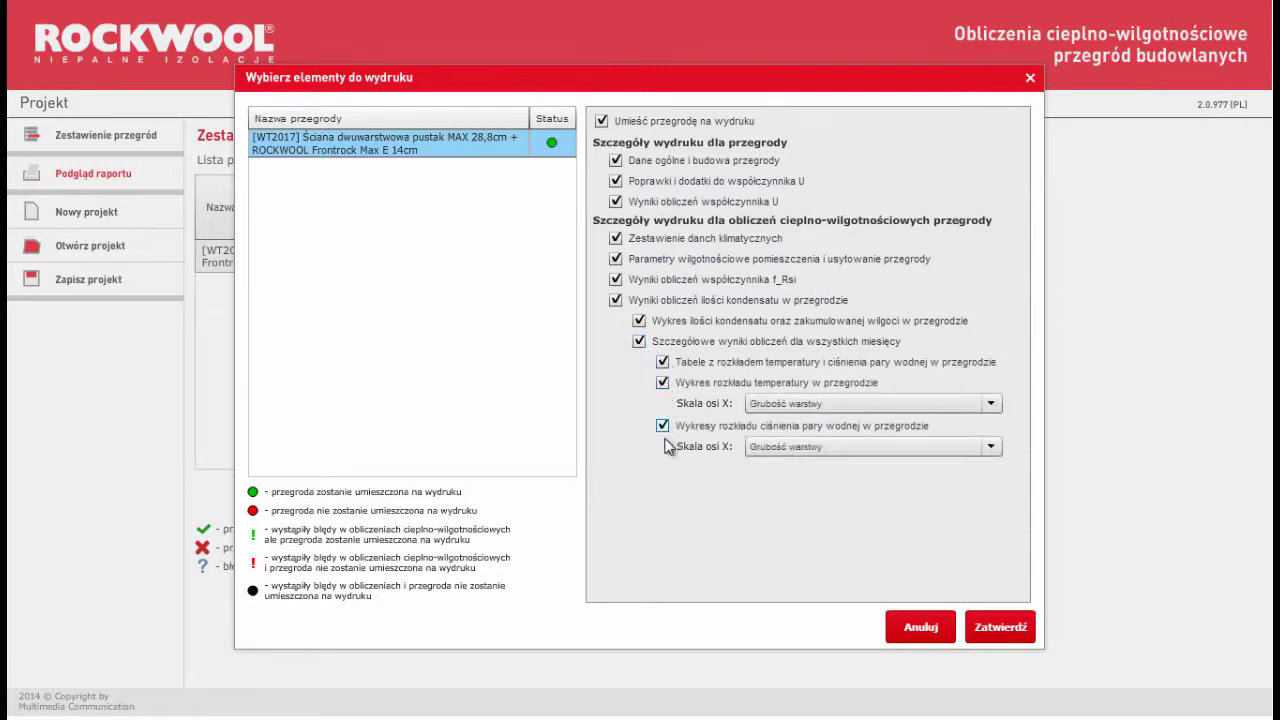
Preview the 17-page 'Raport z obliczeń' and advance to page 2 with Zielona Góra monthly climate conditions.
{"action": "left_click", "coordinate": [995, 636]}
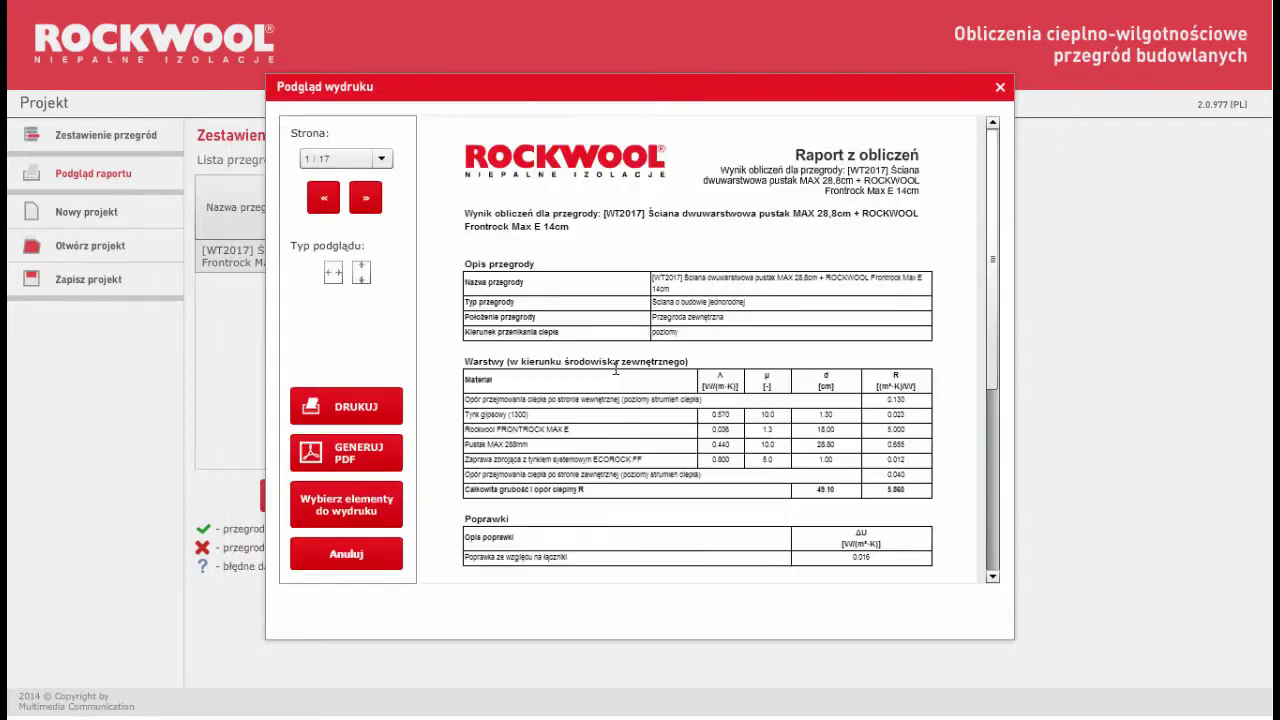
{"action": "left_click_drag", "start_coordinate": [1000, 237], "coordinate": [1006, 486]}
{"action": "left_click", "coordinate": [364, 198]}
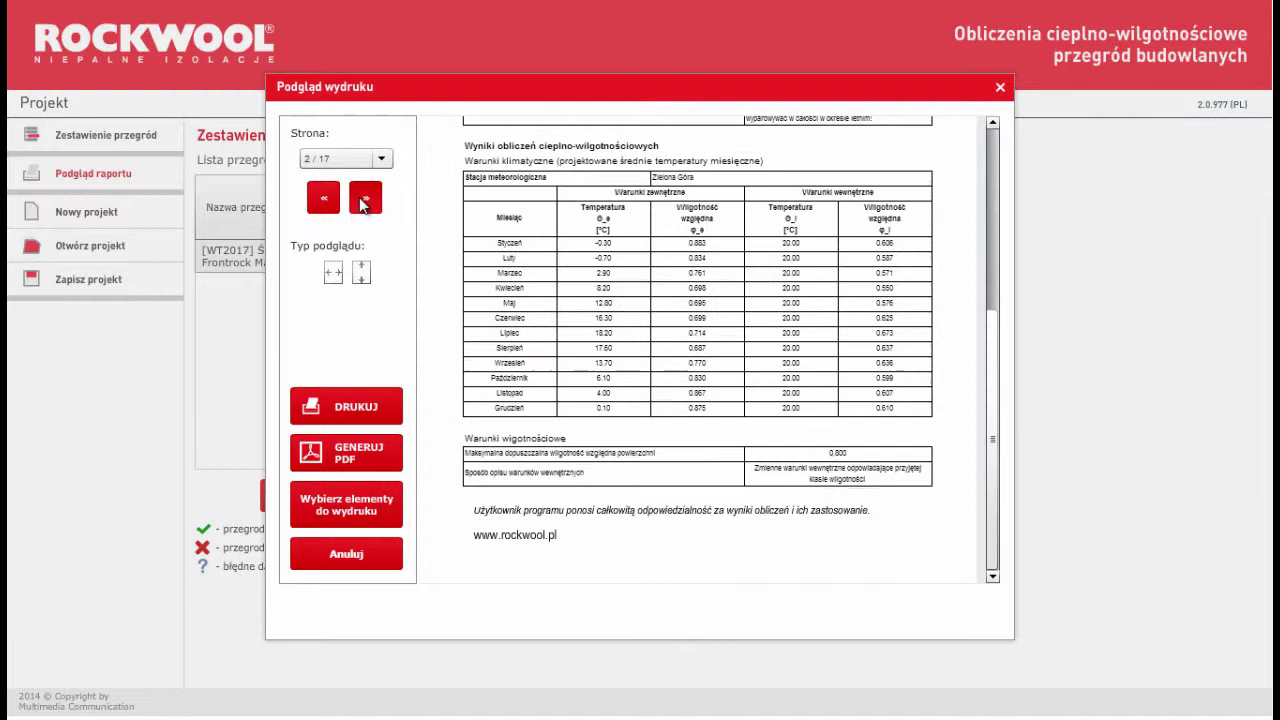